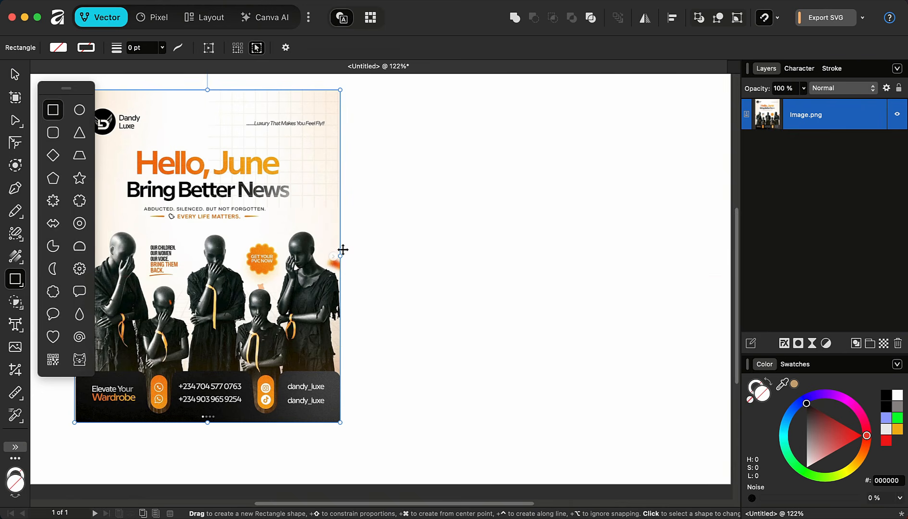
- Draw a wide horizontal rectangle on the blank area beside the lower half of the poster image
scroll(395, 248, "down", 3)
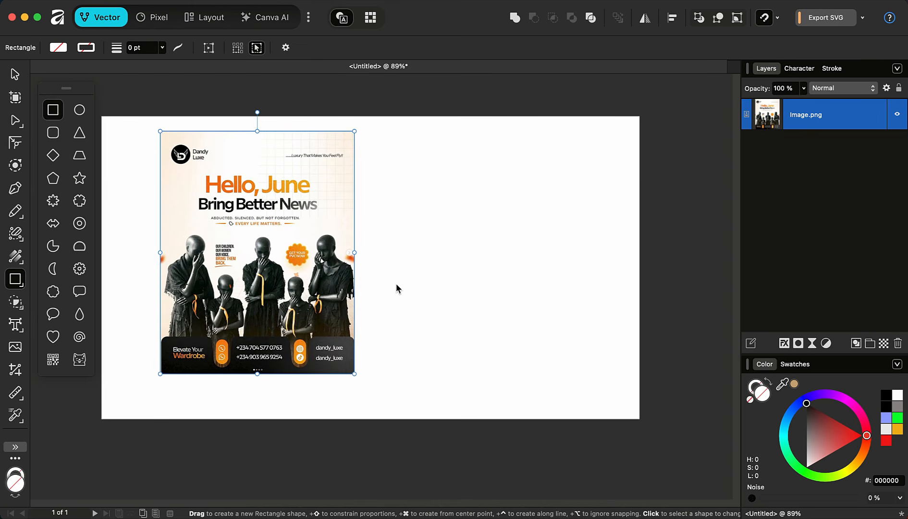
left_click(389, 291)
left_click_drag(385, 295, 612, 347)
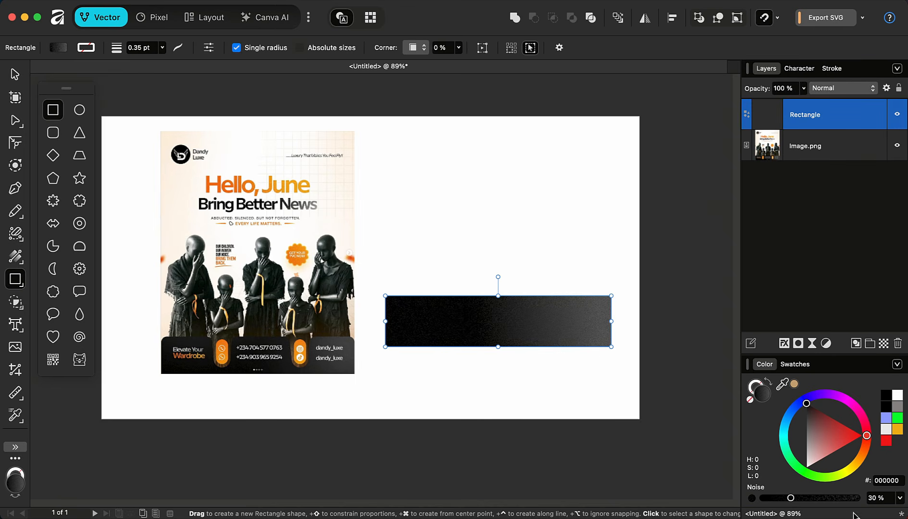
- Replace the rectangle's noisy gradient fill with solid grey 868181
left_click(752, 498)
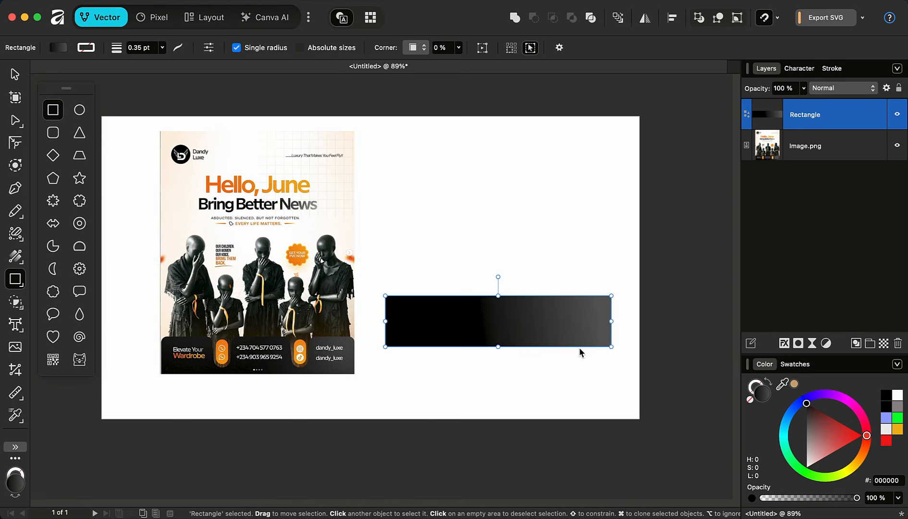
left_click(887, 397)
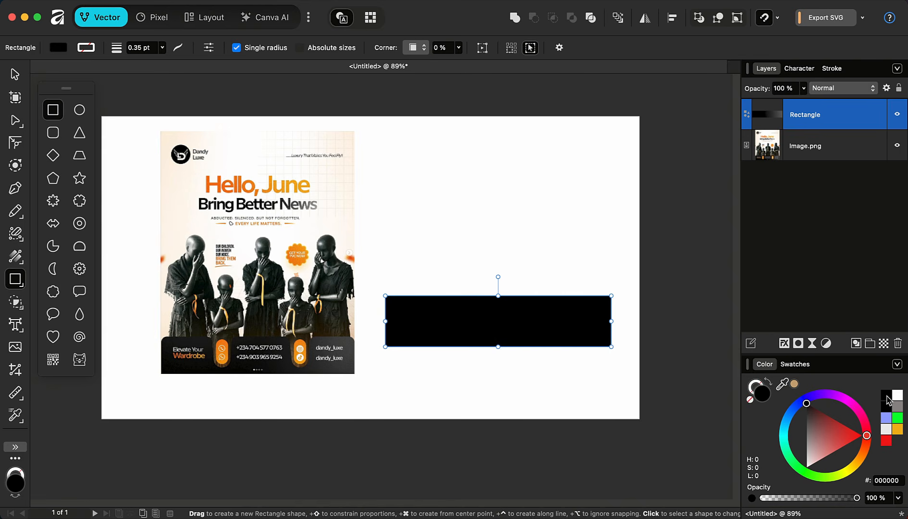
scroll(505, 315, "up", 1)
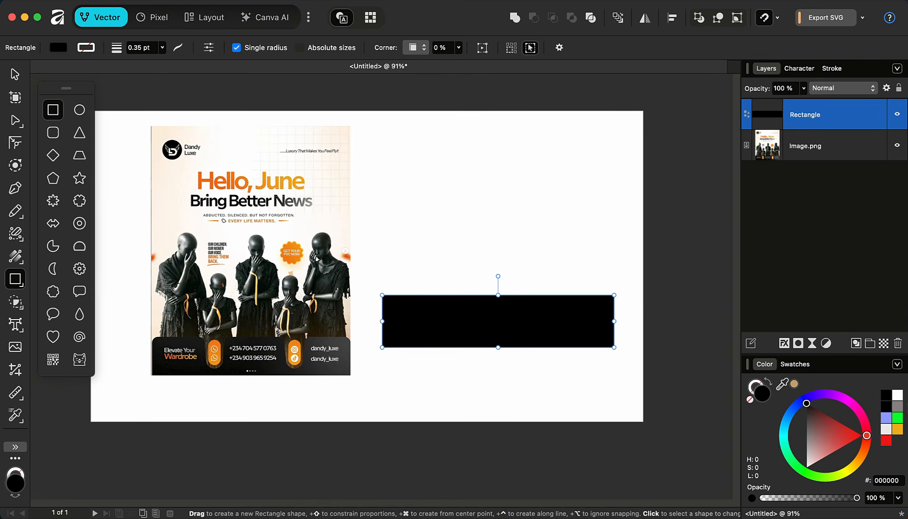
left_click(897, 408)
scroll(546, 328, "up", 2)
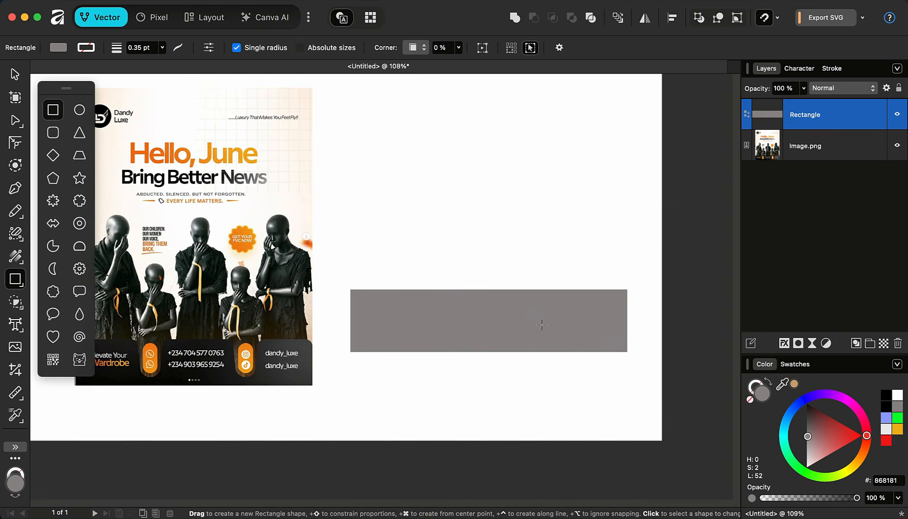
scroll(604, 326, "down", 2)
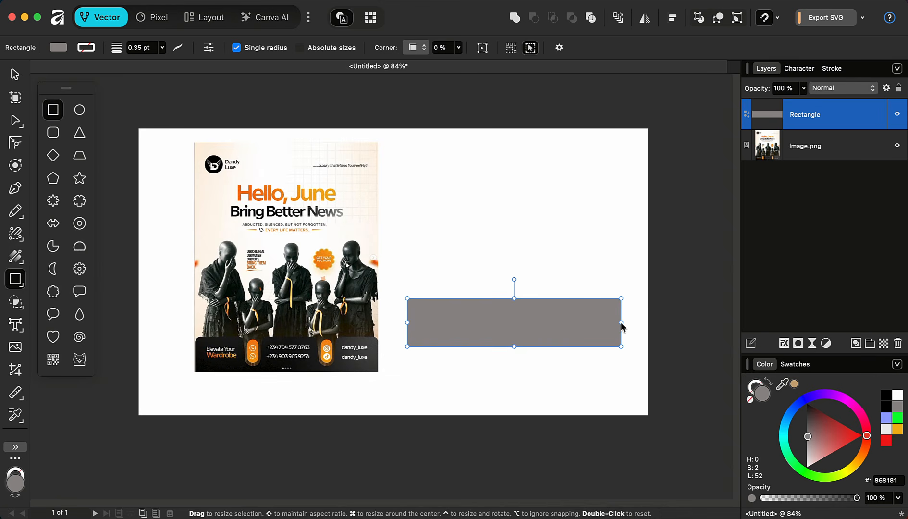
- Widen the grey rectangle slightly and shift it a little down and to the left
key("v")
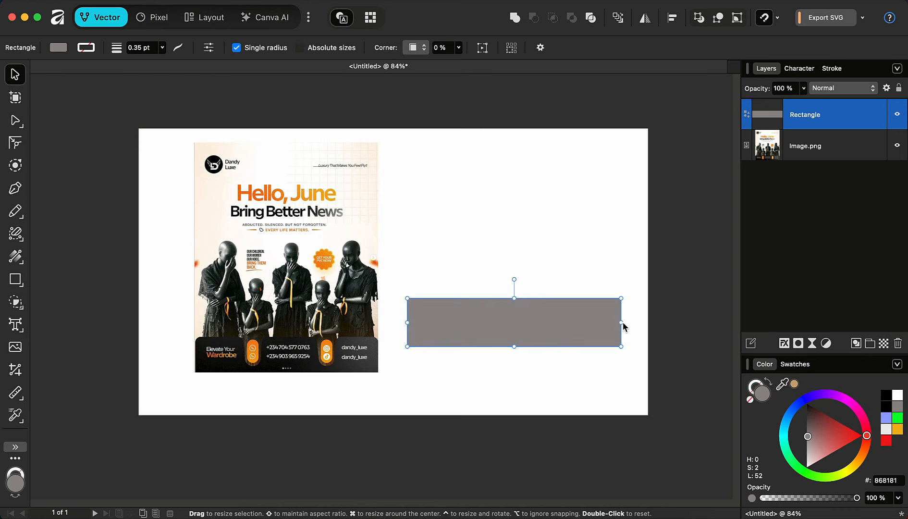
scroll(621, 325, "up", 2)
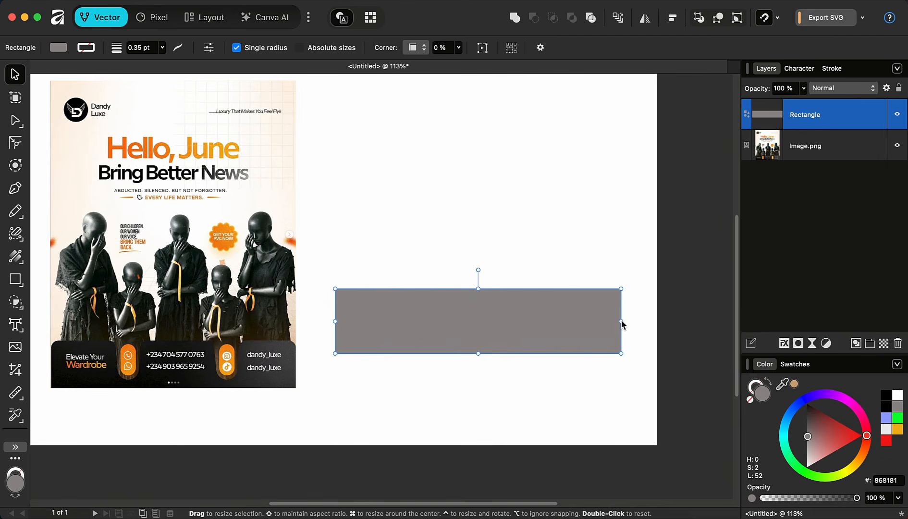
left_click_drag(622, 321, 636, 326)
left_click_drag(528, 310, 518, 323)
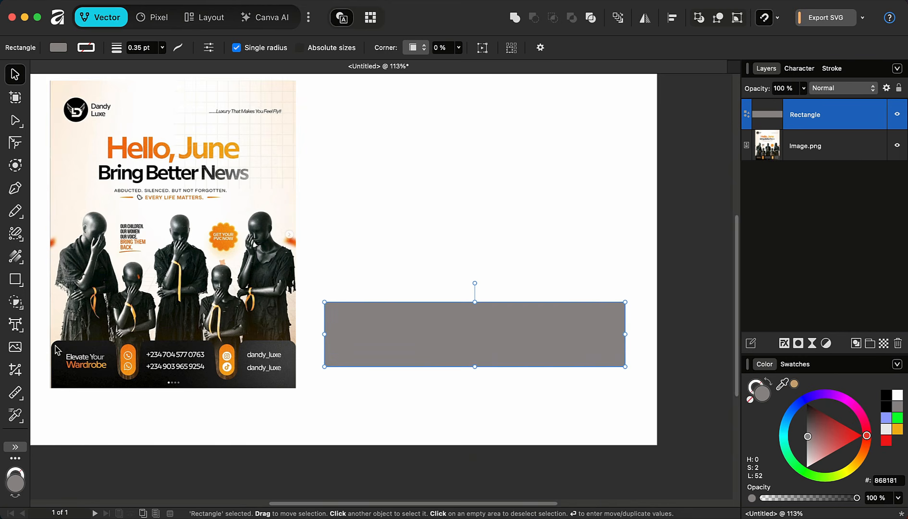
- Round the two upper corners of the grey bar with the Corner tool, keeping the lower corners square
scroll(56, 350, "up", 3)
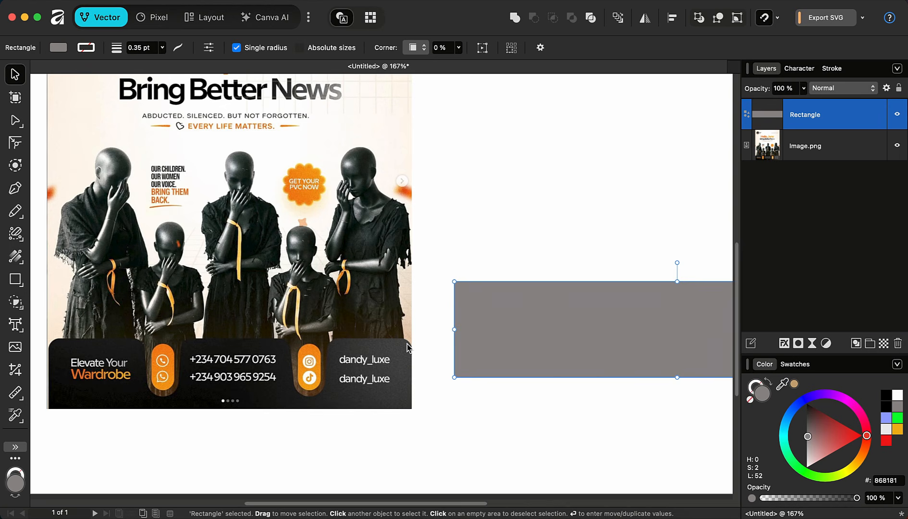
scroll(433, 317, "down", 2)
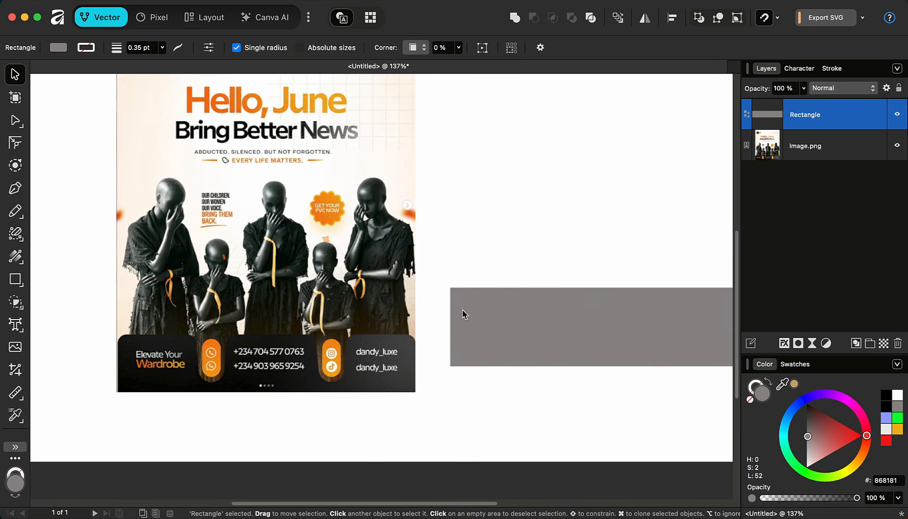
key("c")
scroll(392, 280, "down", 1)
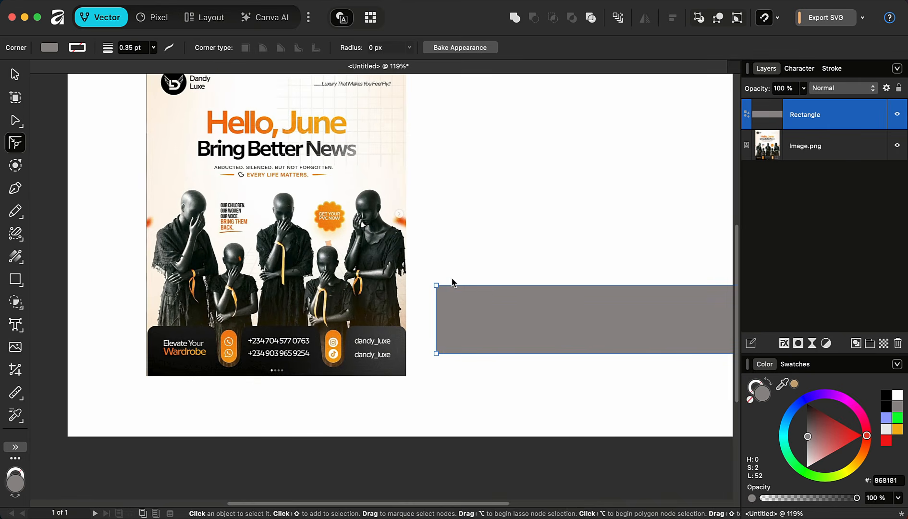
scroll(423, 283, "down", 3)
scroll(419, 284, "up", 7)
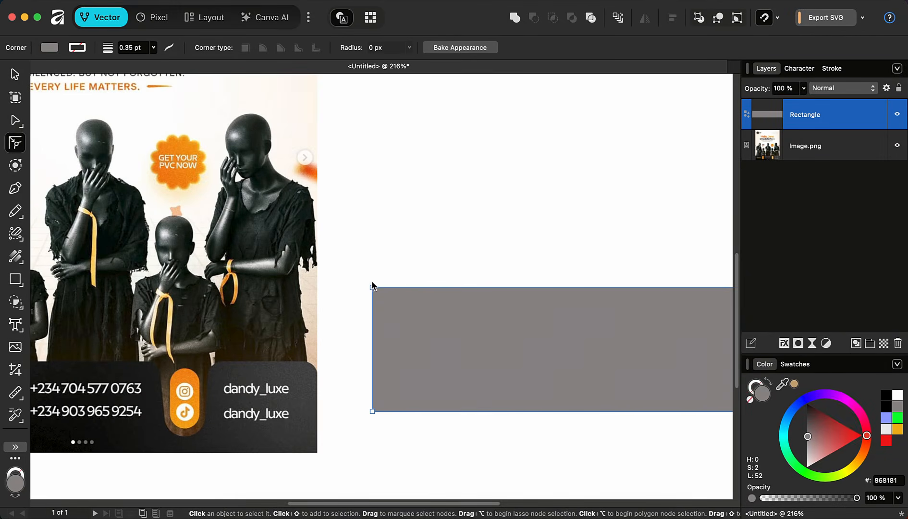
scroll(295, 299, "down", 4)
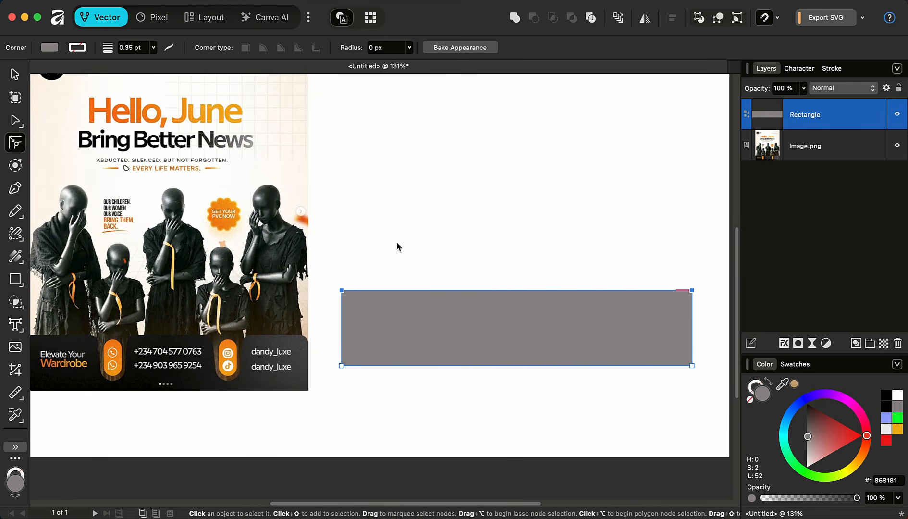
left_click_drag(342, 291, 353, 307)
key("a")
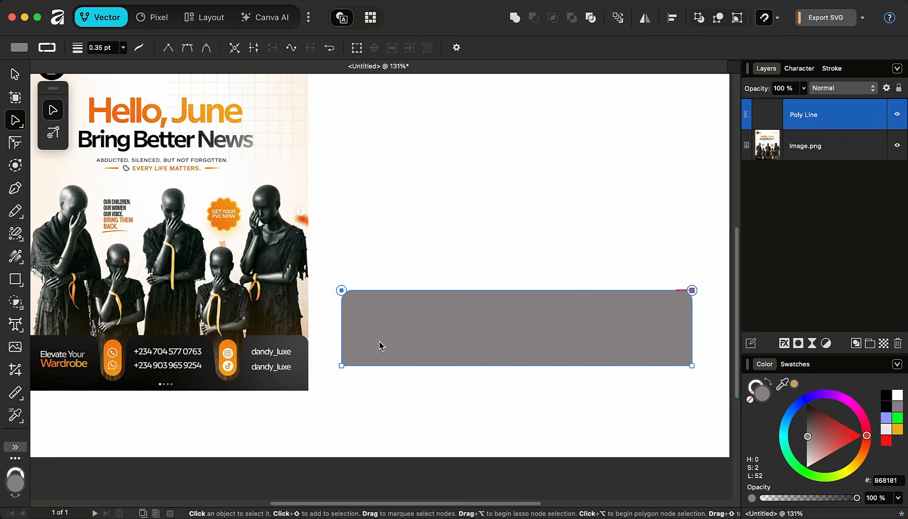
left_click(15, 75)
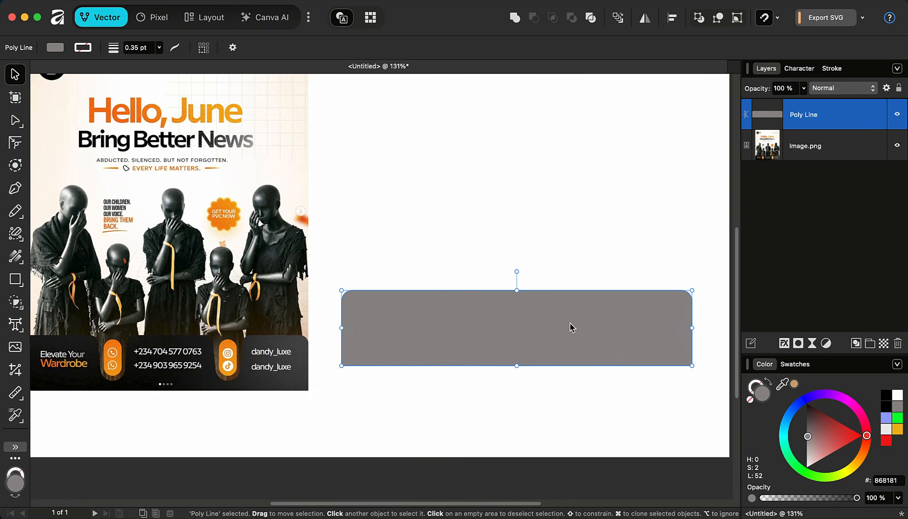
- Draw a small upright rectangle straddling the bar's upper edge near its left end and fill it with light grey EBEBEB
left_click(16, 281)
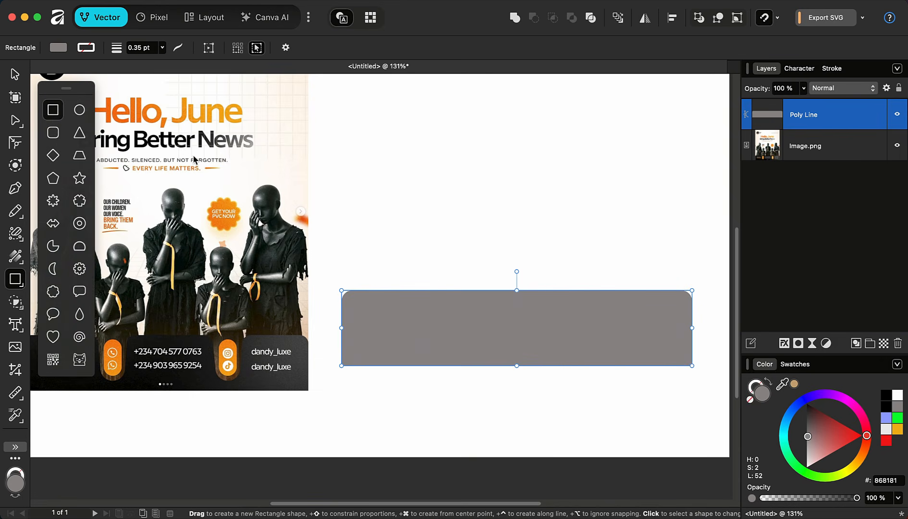
left_click(437, 255)
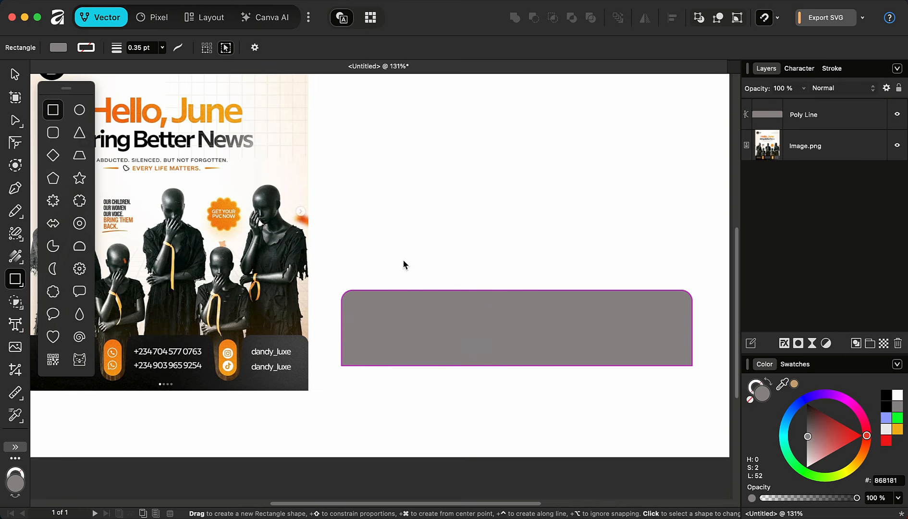
left_click_drag(396, 257, 432, 320)
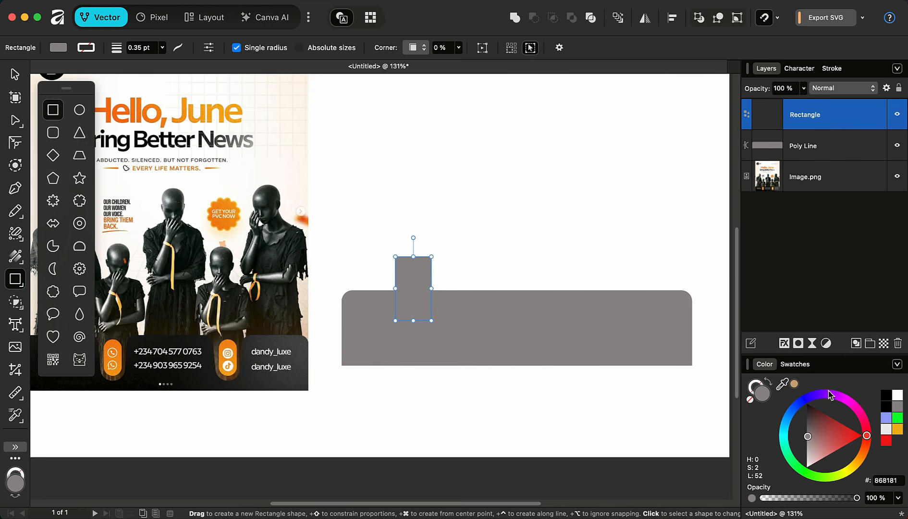
left_click(888, 430)
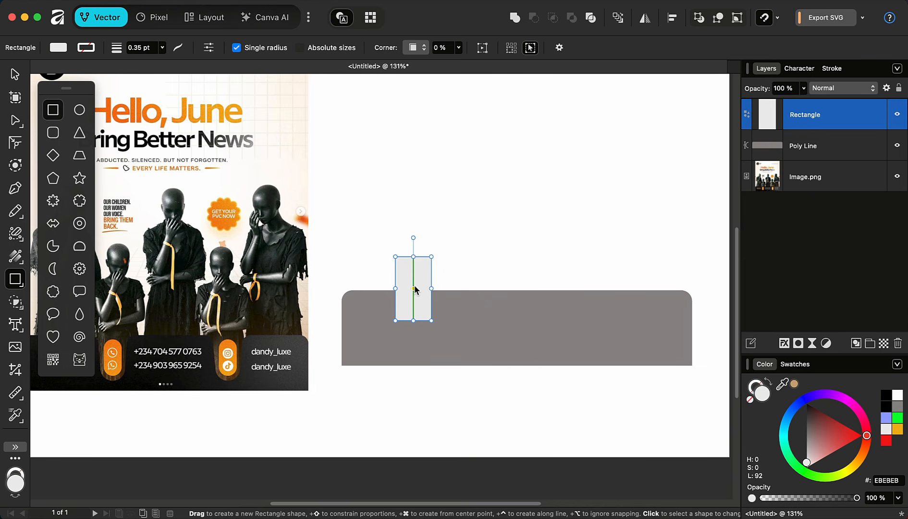
- Round all four corners of the light grey rectangle fully to form a pill shape
scroll(416, 289, "up", 5)
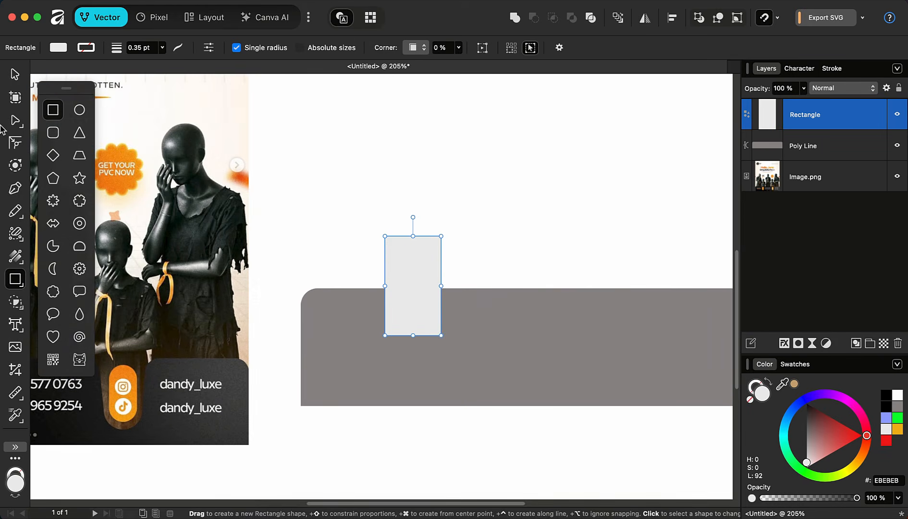
left_click(15, 142)
left_click_drag(377, 225, 415, 286)
key("a")
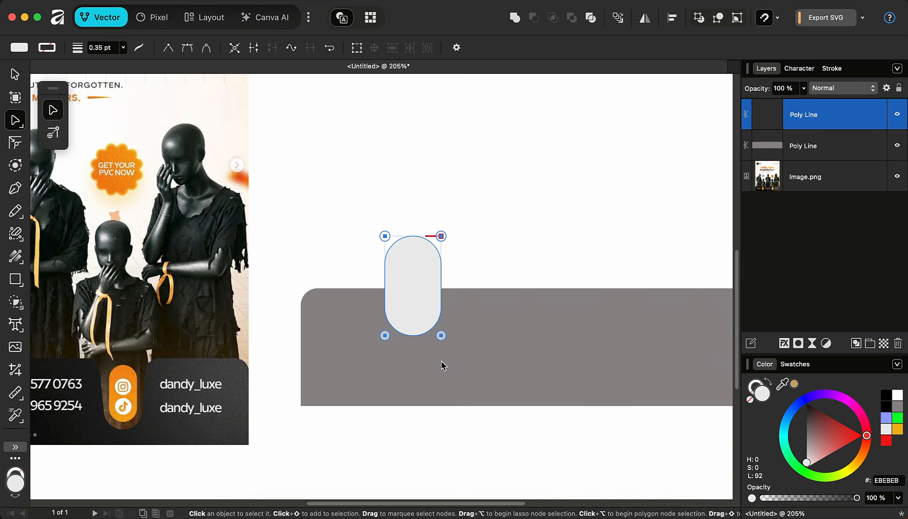
key("v")
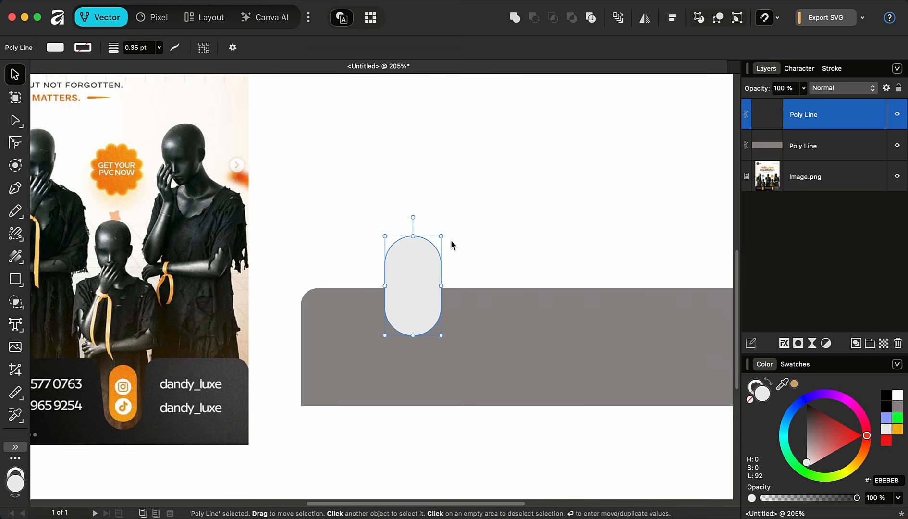
- Stretch the pill upward to make it taller, and move it down and right so it overlaps the bar more deeply
left_click_drag(413, 232, 415, 212)
scroll(366, 283, "down", 4)
scroll(409, 281, "up", 3)
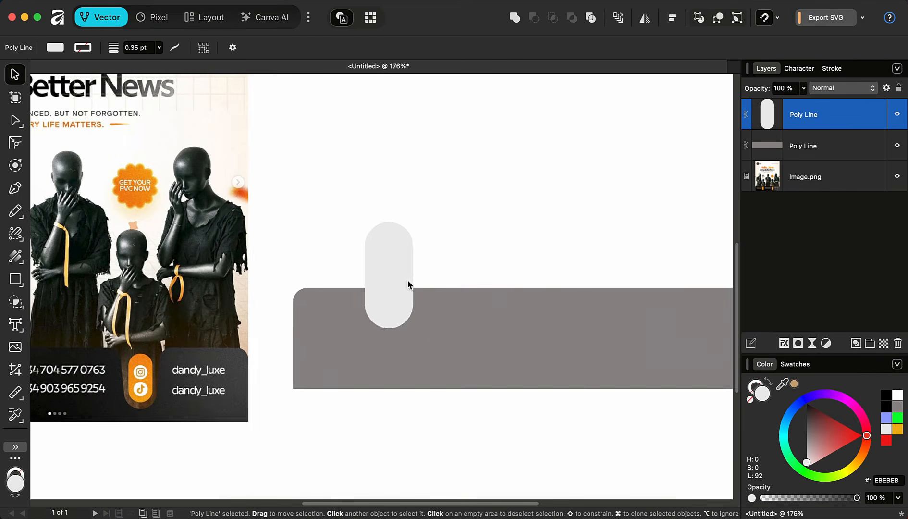
left_click_drag(395, 278, 439, 304)
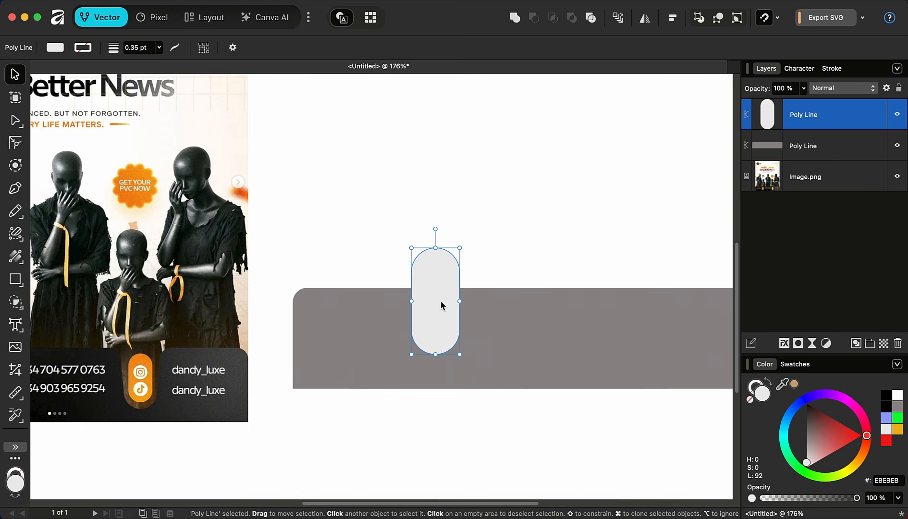
- Duplicate the pill horizontally toward the bar's right end and extend the bar's right edge slightly
scroll(440, 303, "down", 3)
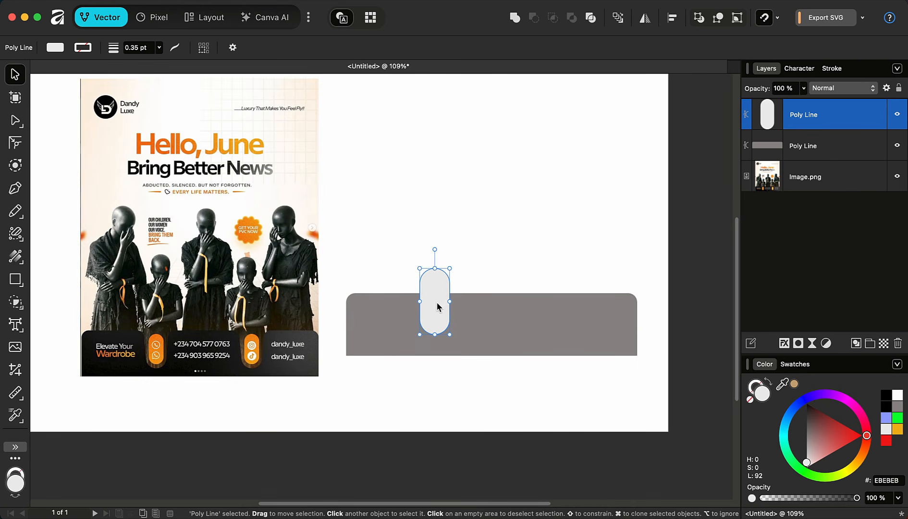
left_click_drag(438, 303, 549, 303)
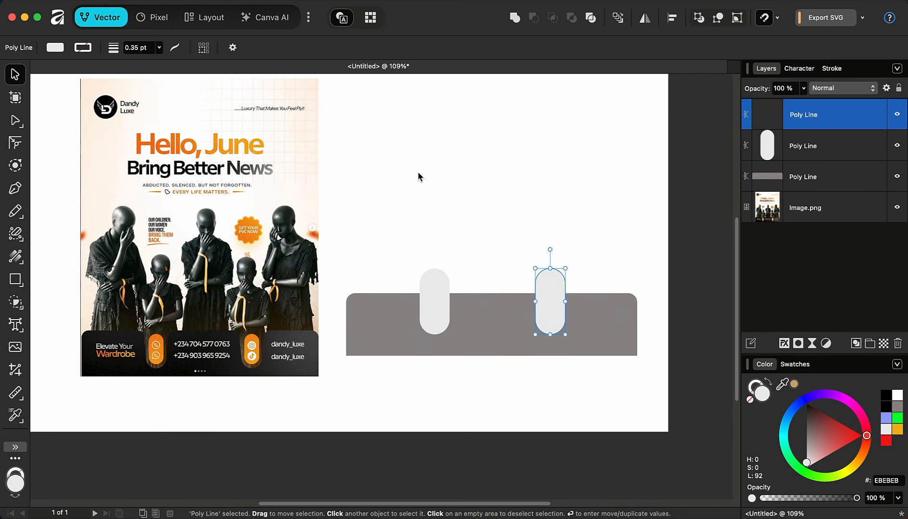
left_click(630, 302)
left_click_drag(638, 324, 651, 321)
left_click(551, 238)
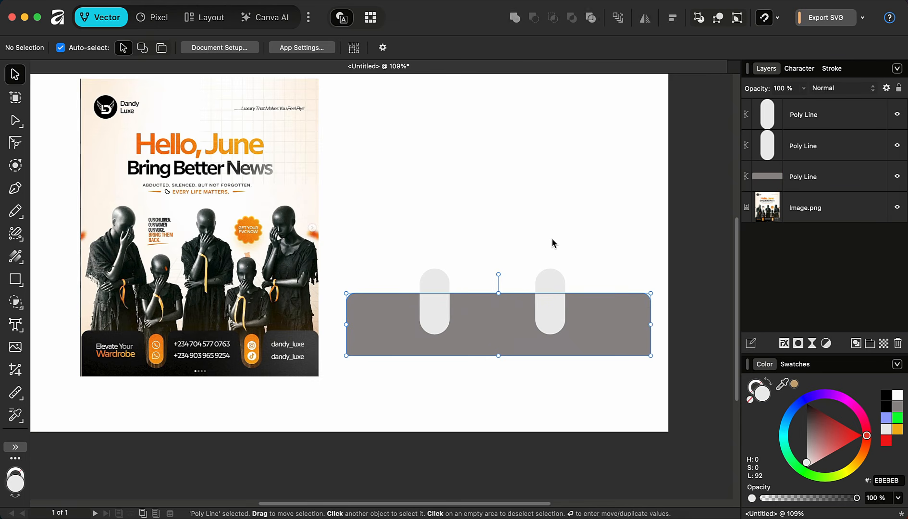
- Combine both pills and the bar with the Shape Builder, uniting each pill's upper and lower regions so they cut notches into the bar
left_click(550, 290)
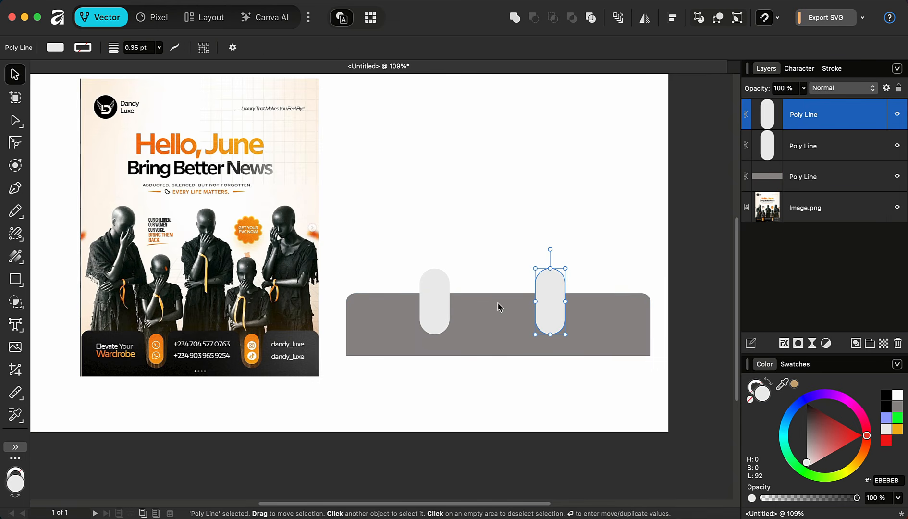
key("shift")
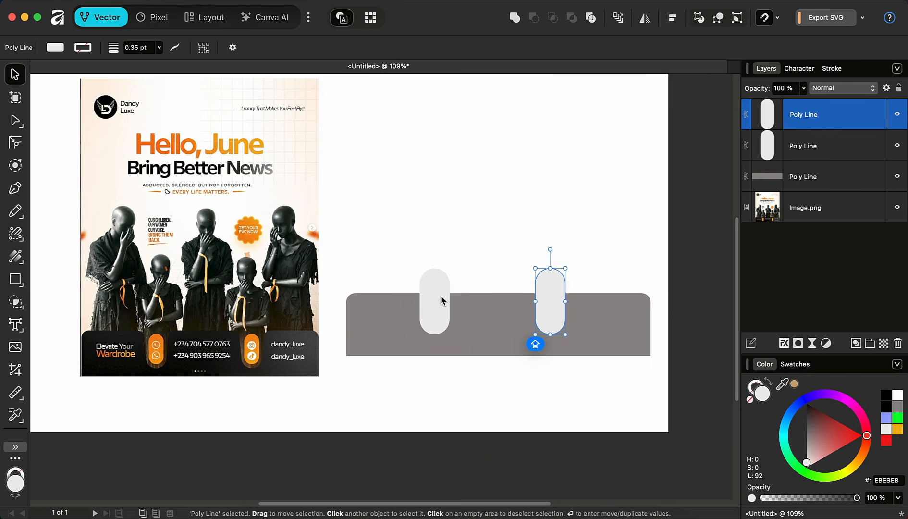
left_click(438, 302, "shift")
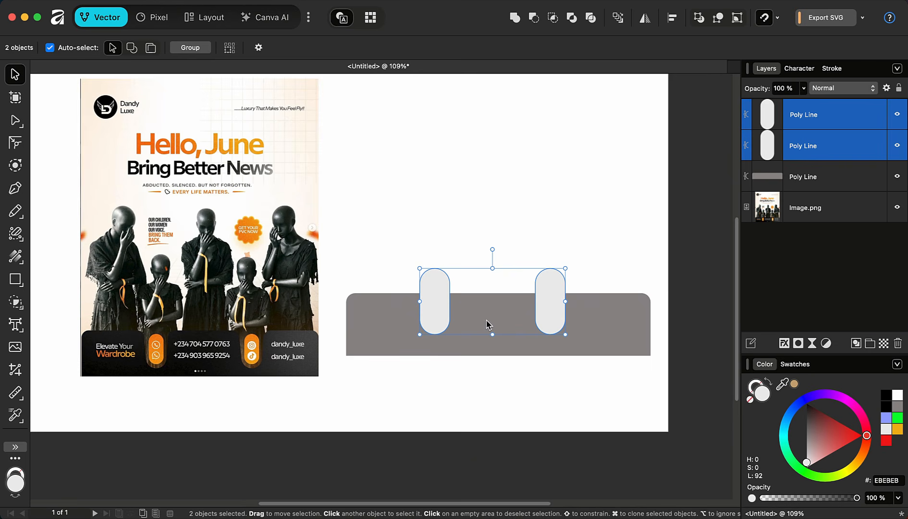
scroll(488, 315, "up", 3)
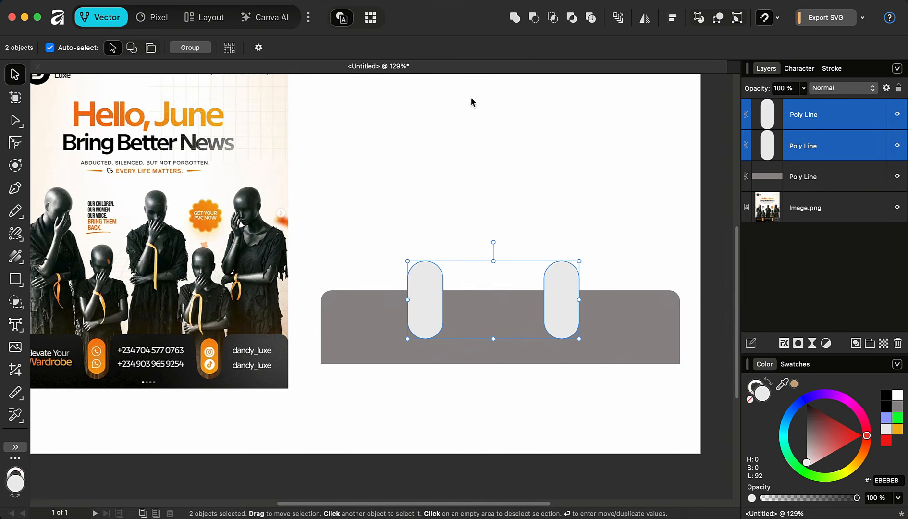
left_click(359, 319, "shift")
scroll(432, 310, "down", 1)
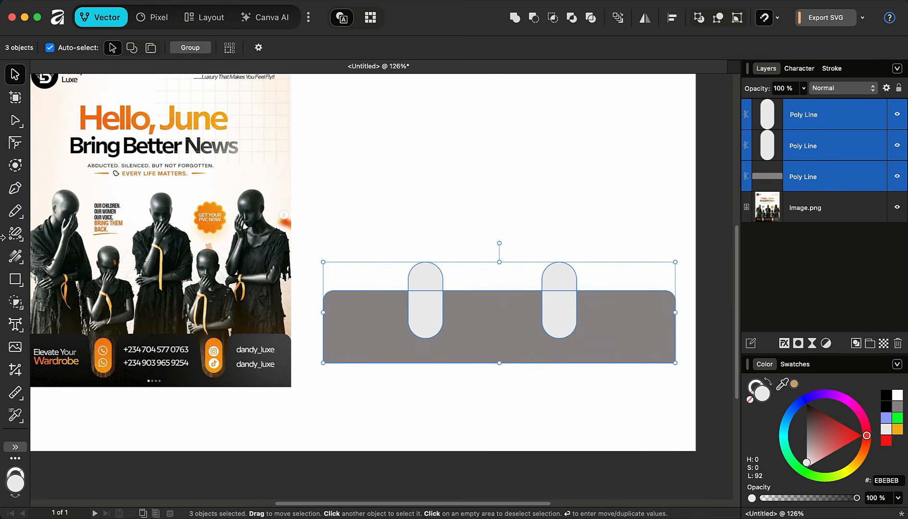
left_click(15, 302)
left_click(72, 301)
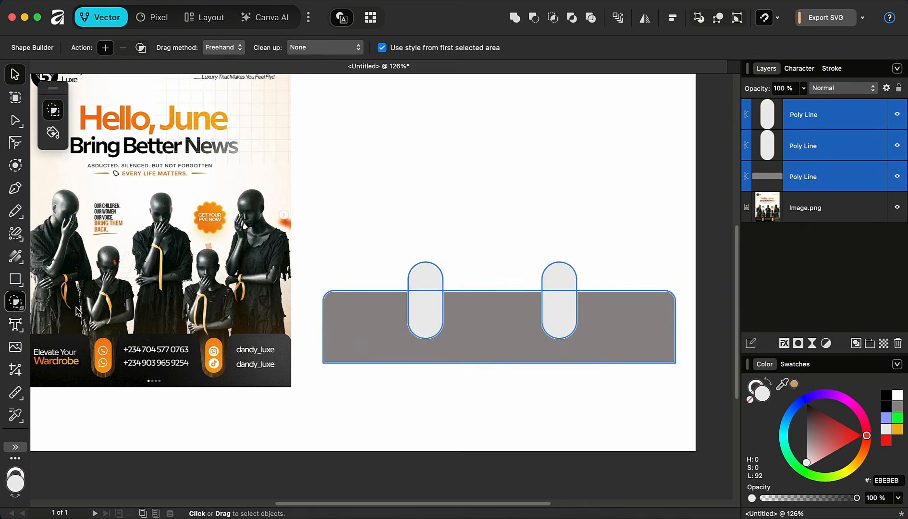
left_click_drag(428, 284, 426, 321)
left_click_drag(554, 278, 560, 347)
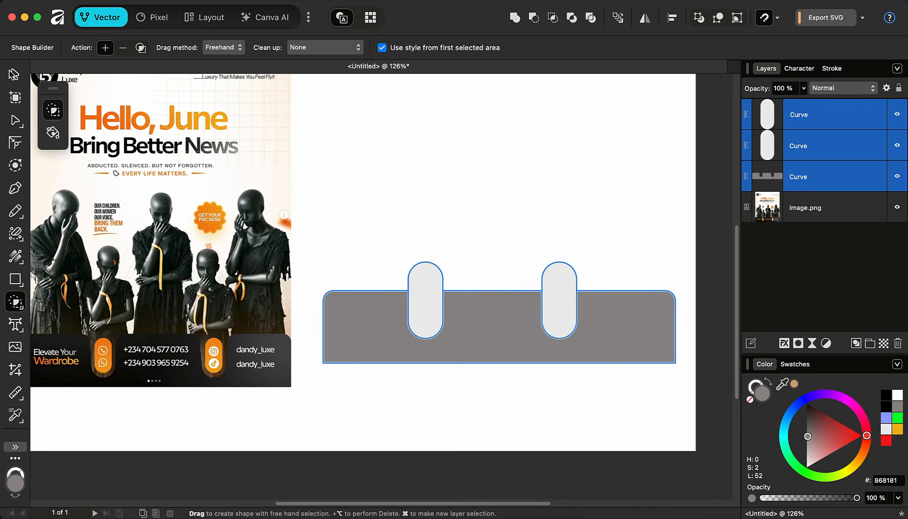
key("v")
left_click(475, 186)
- Try moving both pills above the bar to check the cut notches, and undo the move
left_click(433, 289)
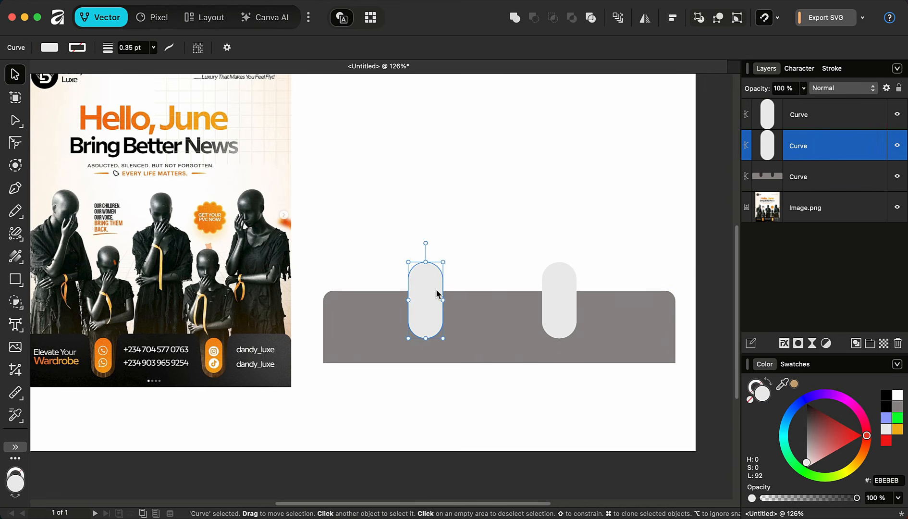
left_click(563, 319, "shift")
left_click_drag(562, 319, 569, 203)
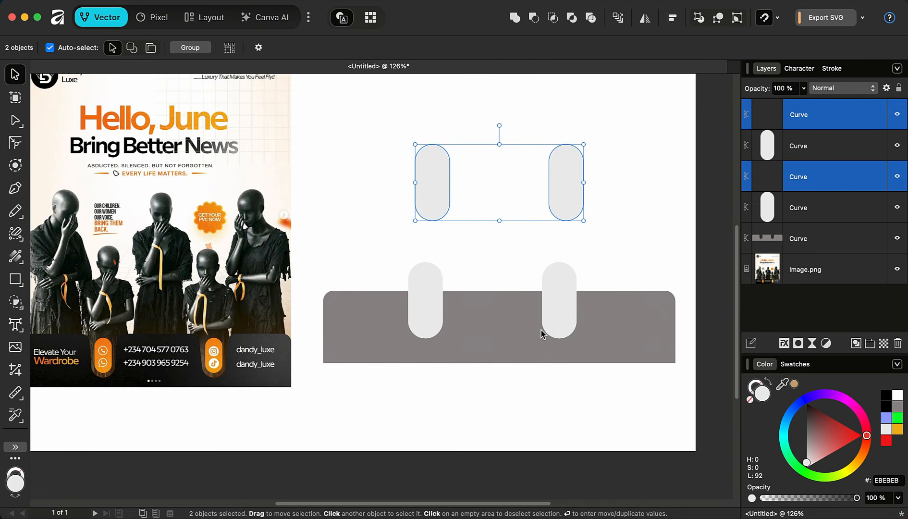
key("super+z")
left_click_drag(433, 310, 425, 186)
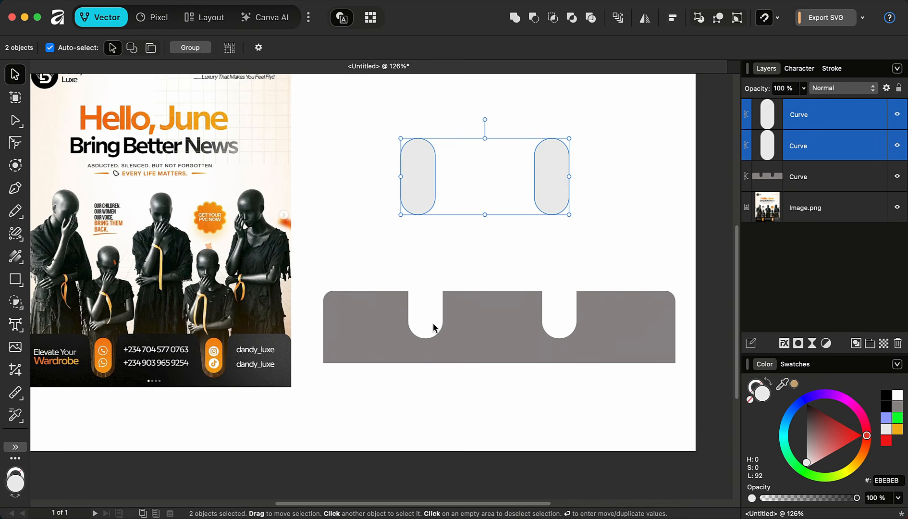
key("super+z")
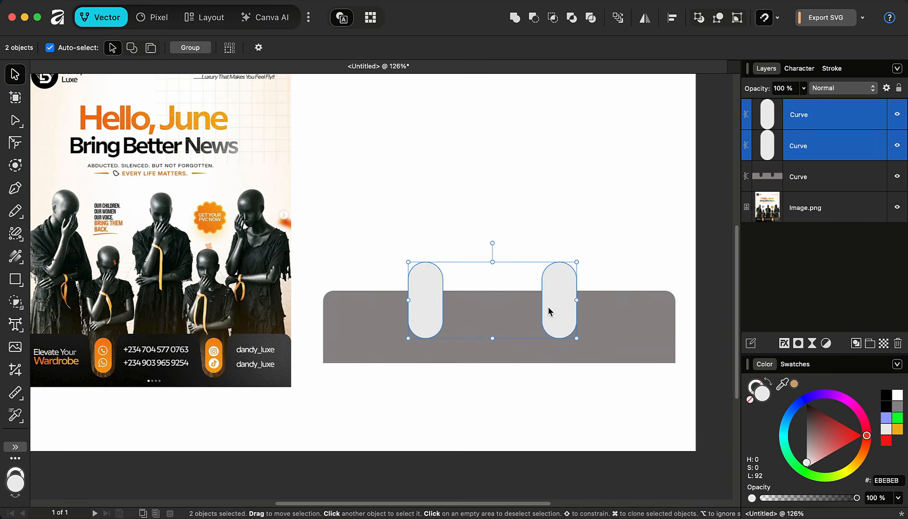
left_click(460, 188)
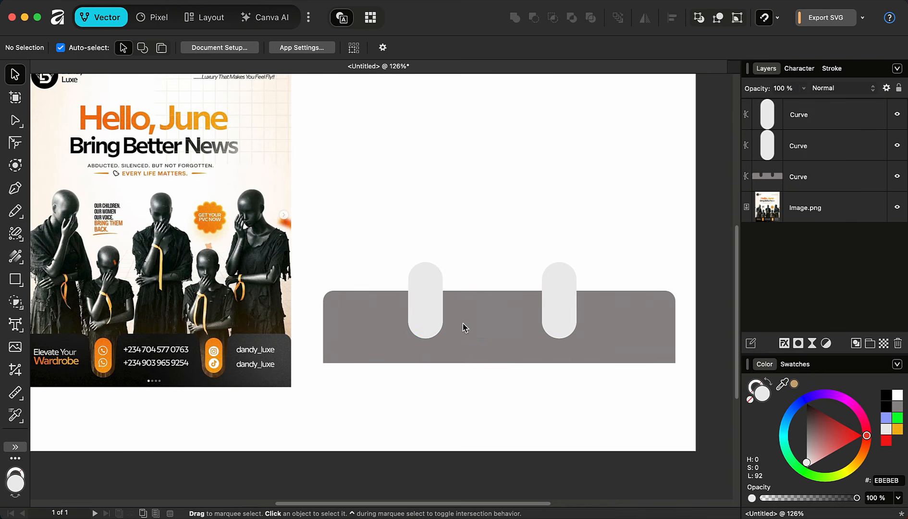
- Delete the pill in the bar's right notch and shrink the remaining pill proportionally about its centre, leaving a gap inside its notch
left_click(567, 292)
key("Delete")
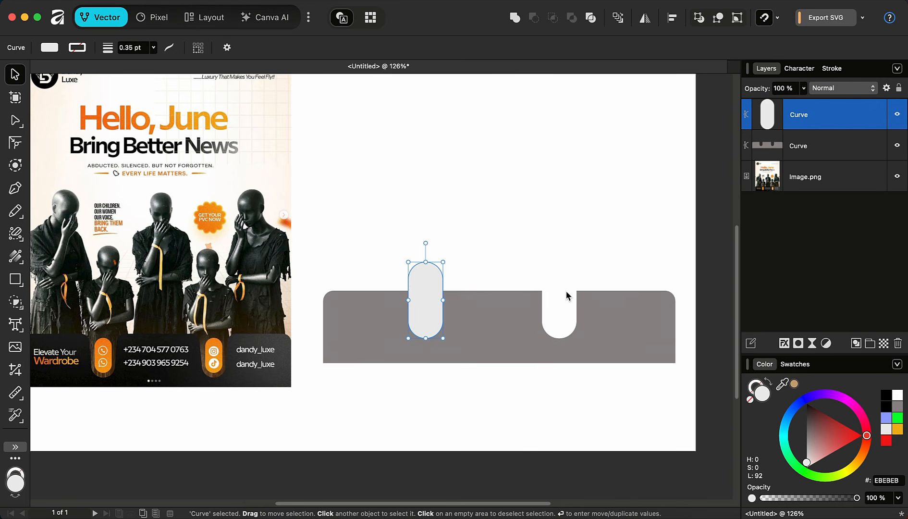
scroll(430, 318, "up", 1)
scroll(430, 318, "up", 5)
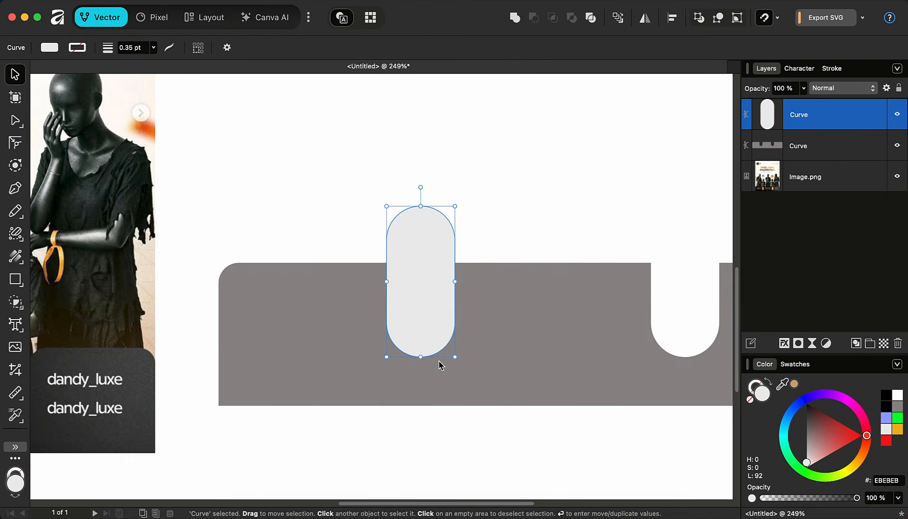
left_click_drag(451, 356, 448, 345)
scroll(448, 345, "up", 5)
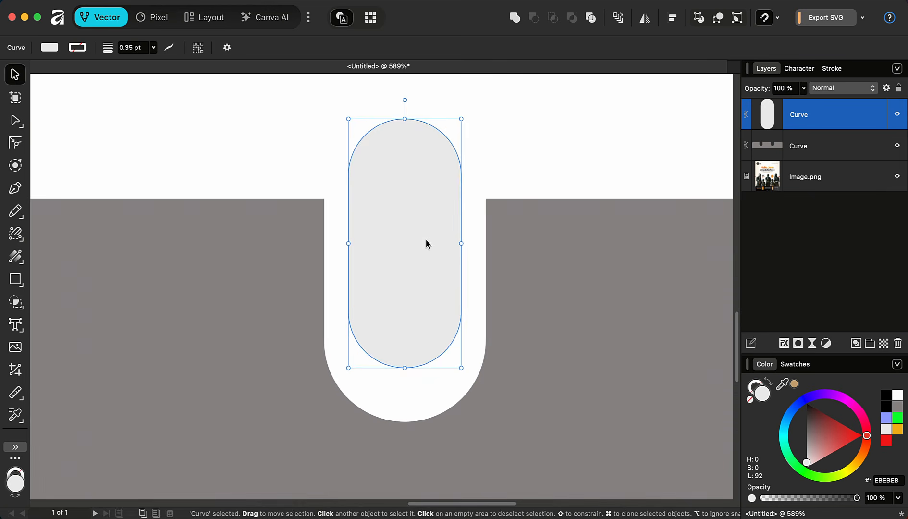
- Move the smaller pill slightly lower within the left notch and review the snapping settings
scroll(426, 244, "up", 1)
left_click_drag(426, 258, 426, 270)
scroll(381, 255, "down", 4)
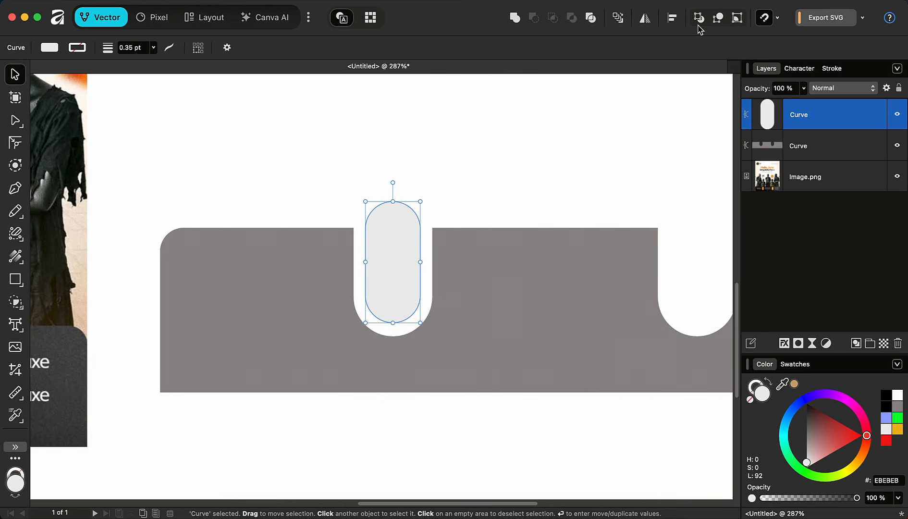
left_click(778, 18)
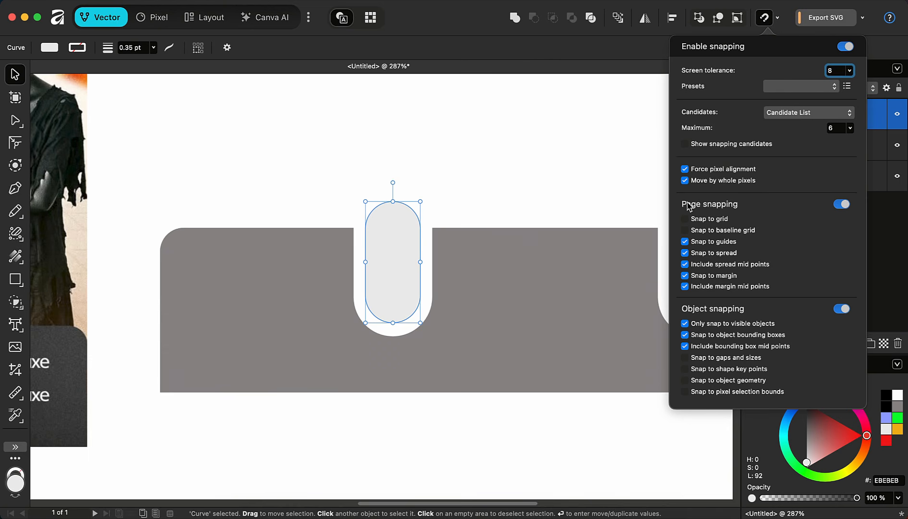
scroll(347, 252, "down", 5)
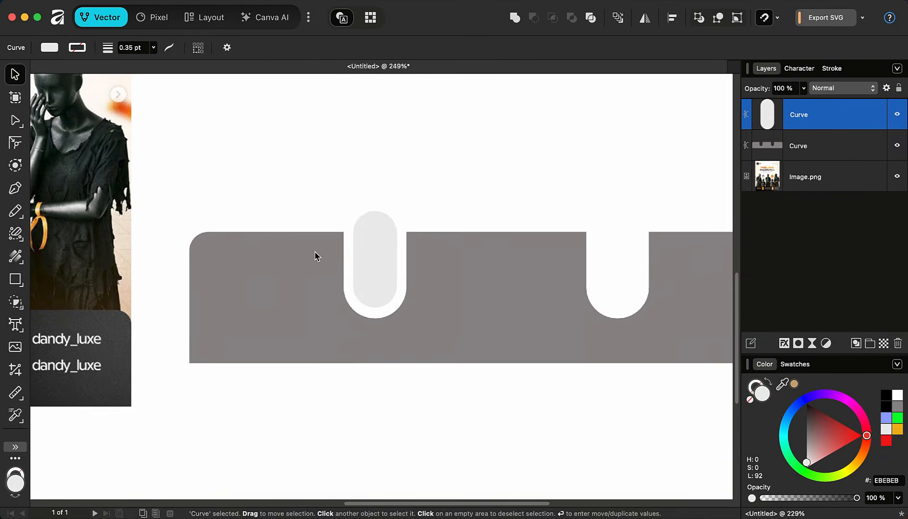
- Fill the small pill with orange F2AF0D and duplicate it horizontally into the right notch
left_click(897, 430)
scroll(363, 267, "down", 2)
scroll(371, 264, "up", 2)
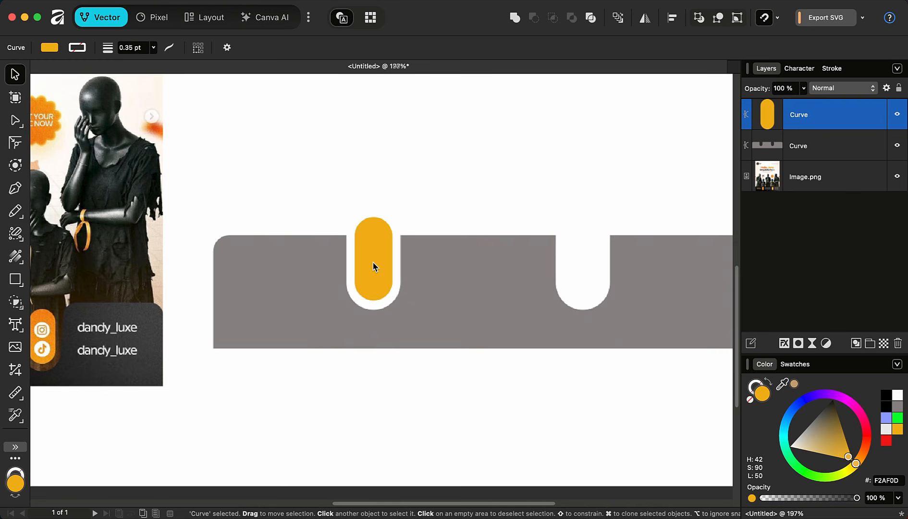
mouse_move(375, 259)
left_mouse_down()
mouse_move(631, 264)
mouse_move(584, 257)
left_mouse_up()
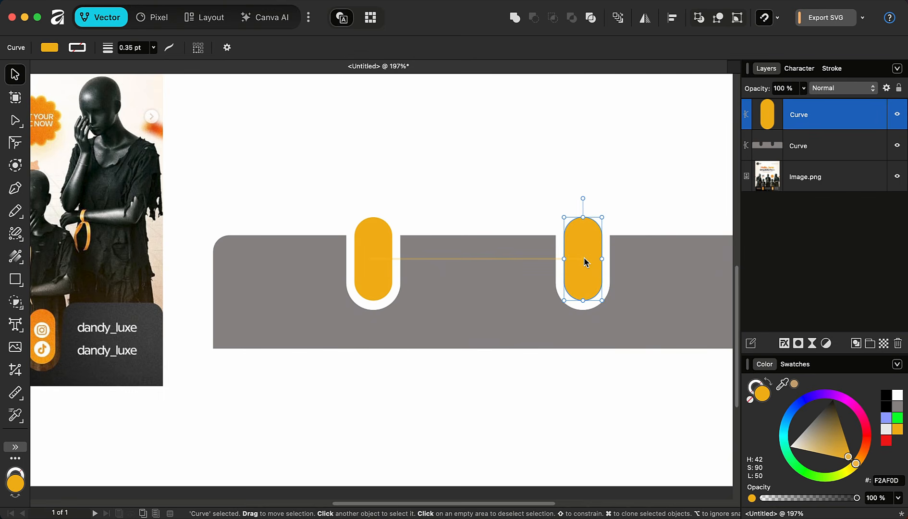
left_click(610, 191)
- Fill the notched bar with black 000000
scroll(464, 279, "down", 4)
left_click(470, 292)
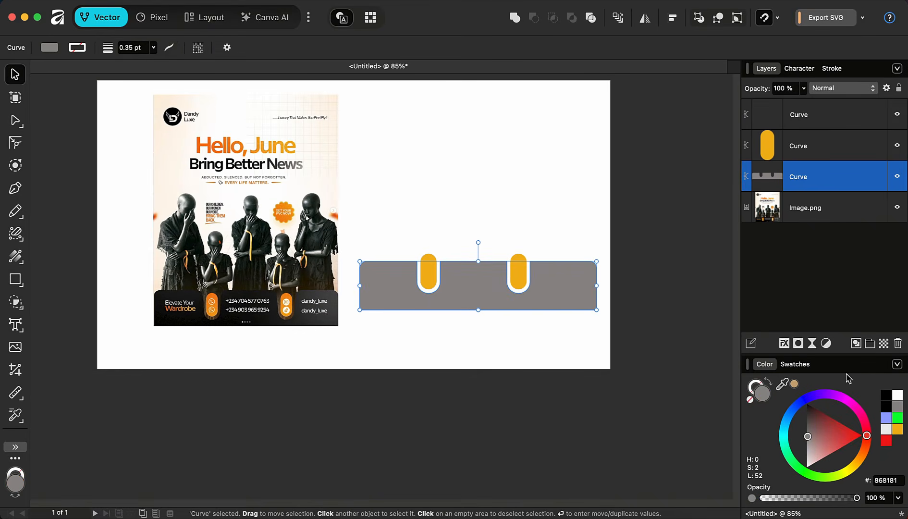
left_click(886, 398)
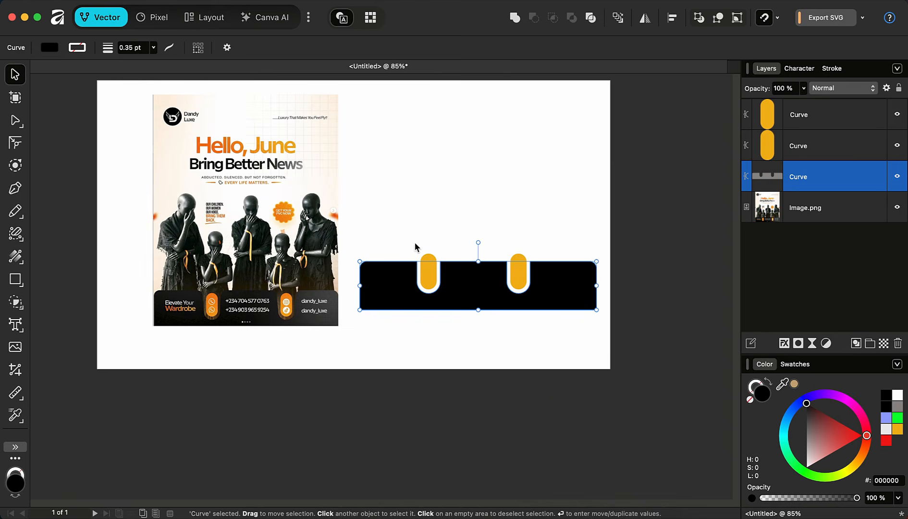
- Compare the notch edges in the reference poster's footer with the left notch of the drawn bar
scroll(423, 278, "up", 2)
scroll(426, 294, "up", 4)
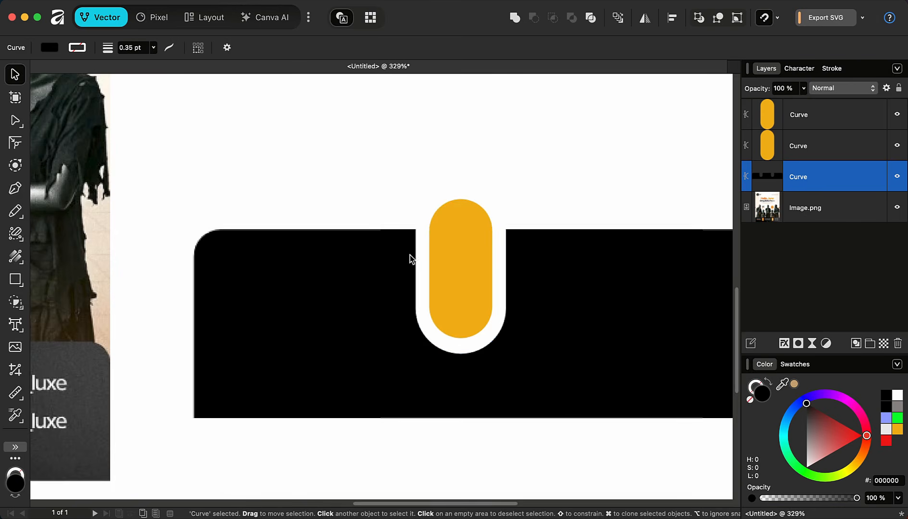
scroll(412, 258, "down", 3)
scroll(319, 285, "up", 5)
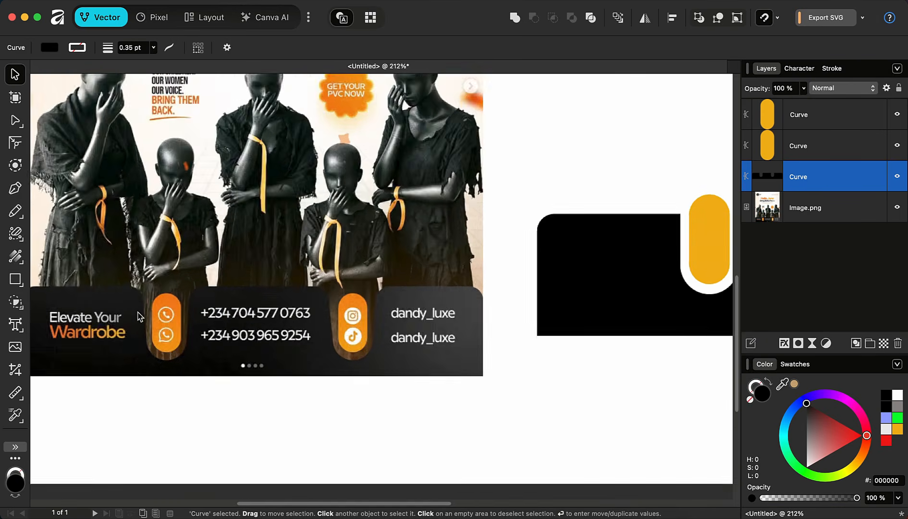
scroll(134, 309, "down", 2)
scroll(134, 309, "down", 2)
scroll(454, 245, "up", 6)
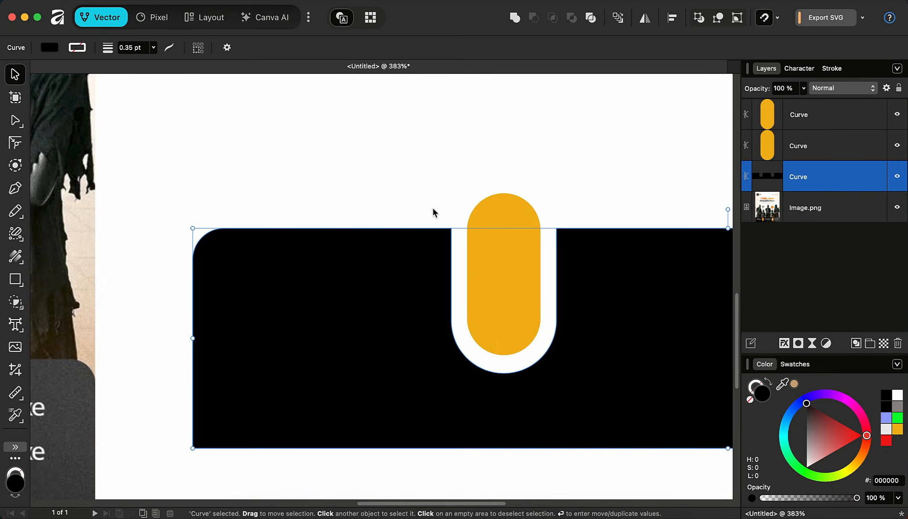
scroll(393, 233, "down", 2)
- Round the two upper corners of the bar's left notch with the Corner tool to a radius of about 21.7 px
left_click(19, 145)
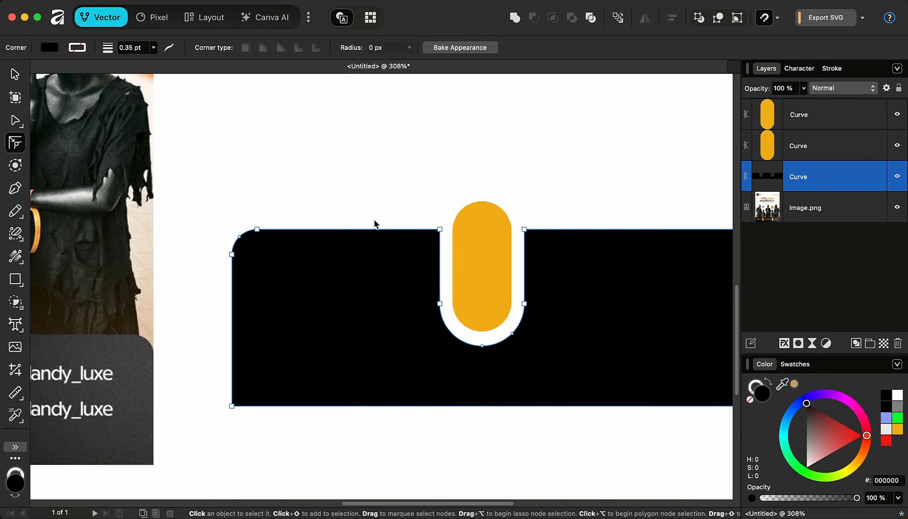
left_click_drag(415, 214, 579, 255)
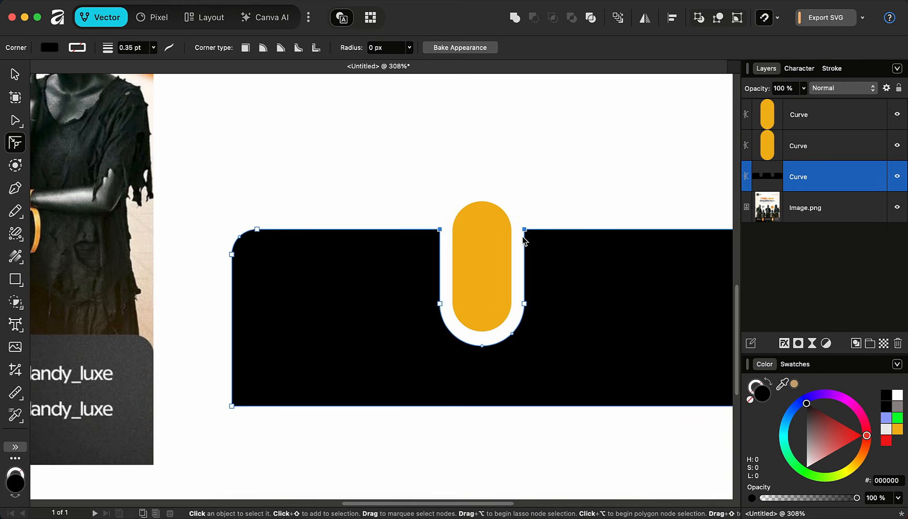
left_click_drag(534, 235, 553, 246)
scroll(277, 247, "down", 4)
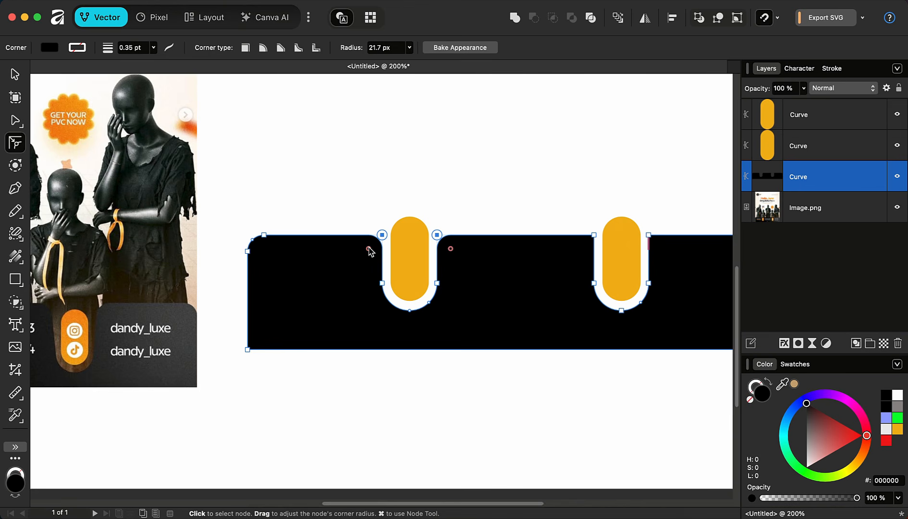
scroll(461, 262, "down", 3)
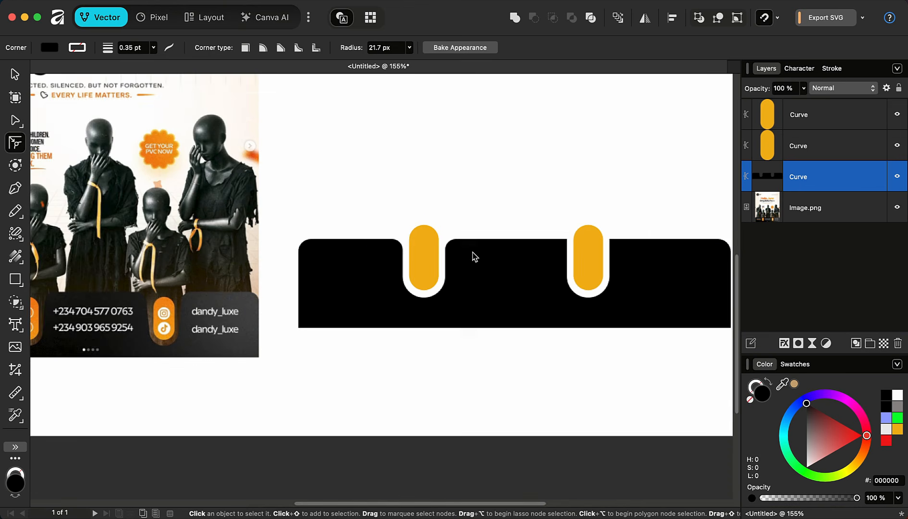
- Nudge the left notch's upper-left corner node slightly left so that side of the notch slants outward like the reference
scroll(154, 292, "up", 6)
scroll(154, 292, "up", 1)
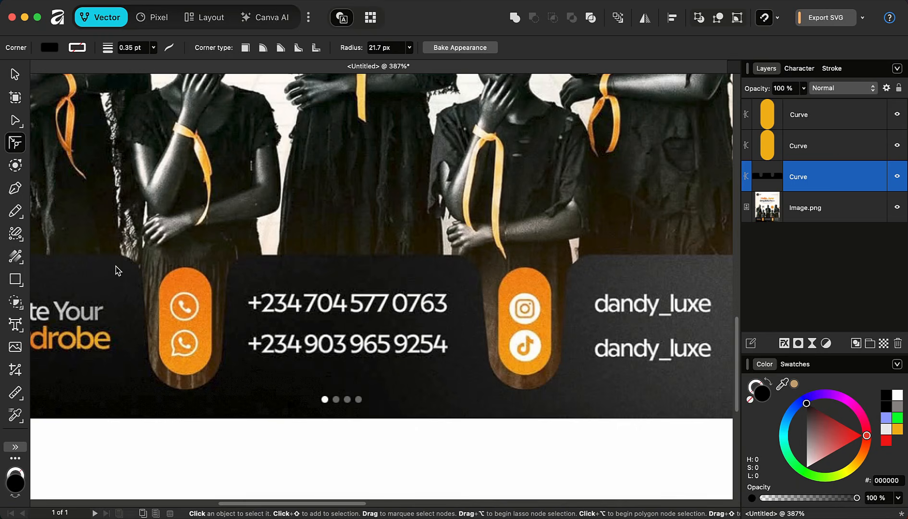
scroll(213, 312, "down", 4)
scroll(460, 274, "up", 8)
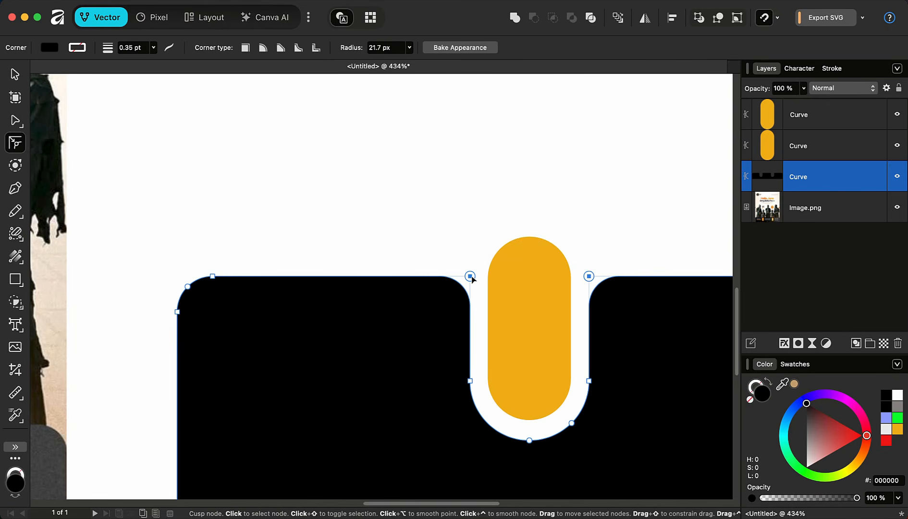
left_click(470, 276)
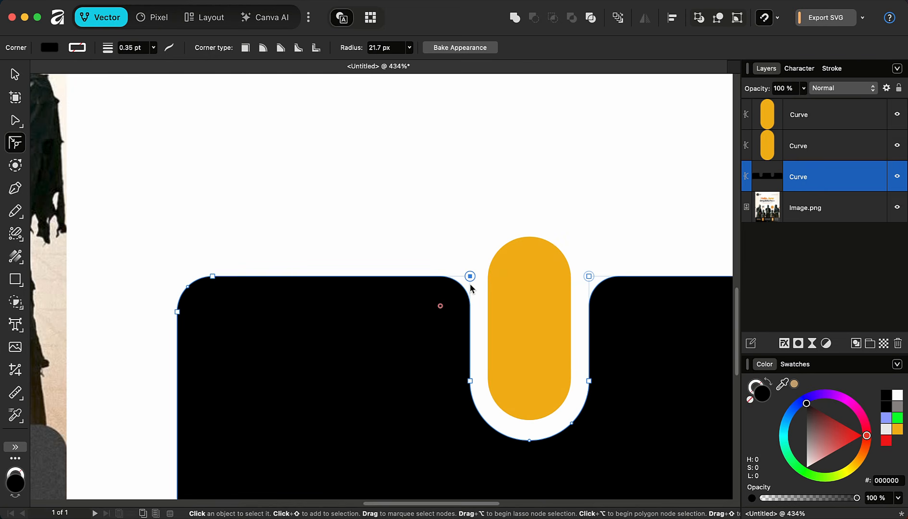
left_click_drag(470, 277, 464, 276)
key("super+z")
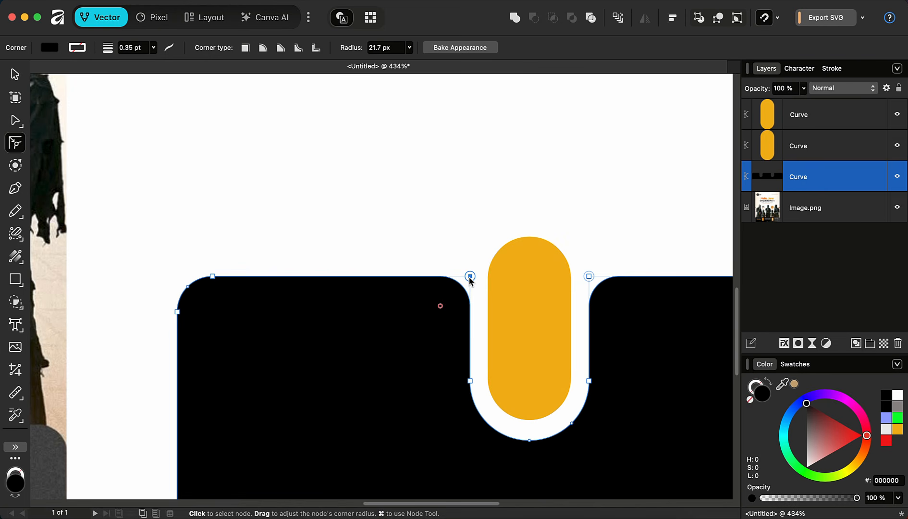
key("Left")
key("Left")
key("Left")
key("Left")
key("Left")
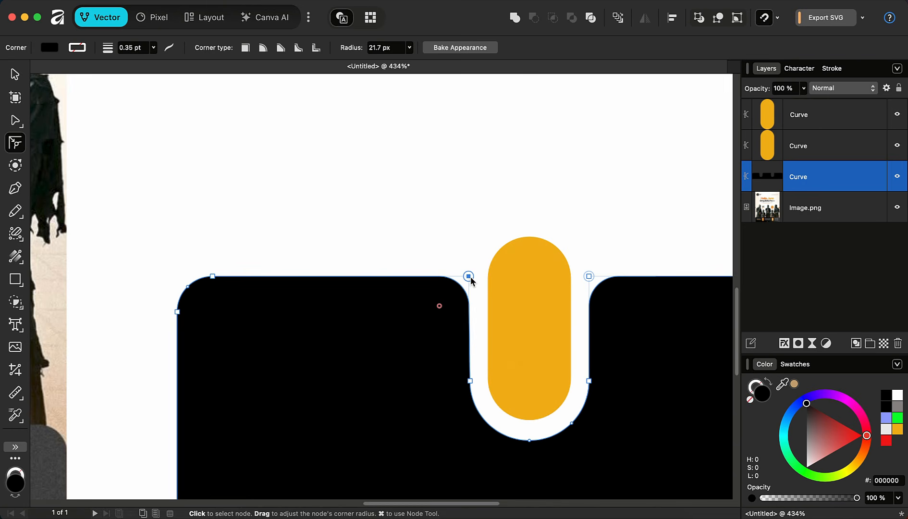
key("Left")
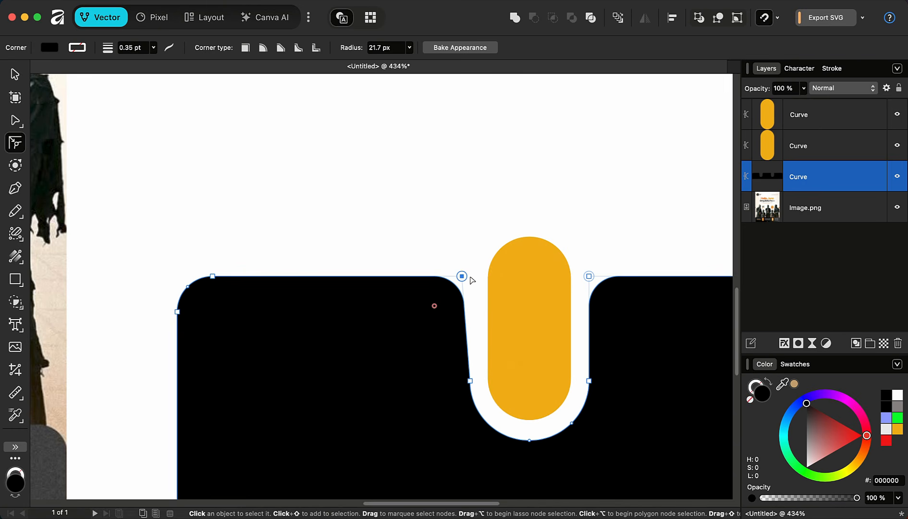
- Nudge the left notch's upper-left corner node further left and its upper-right corner node right so both sides flare outward
key("Left")
key("Left")
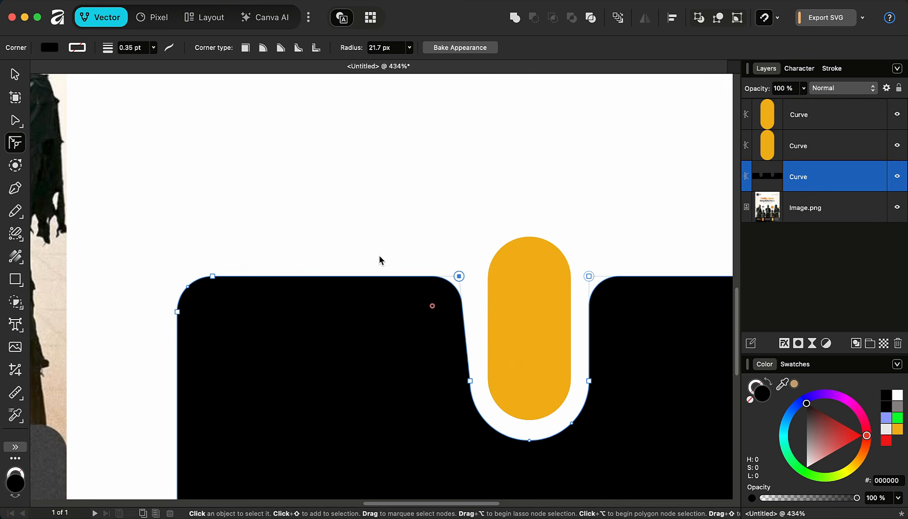
left_click(589, 277)
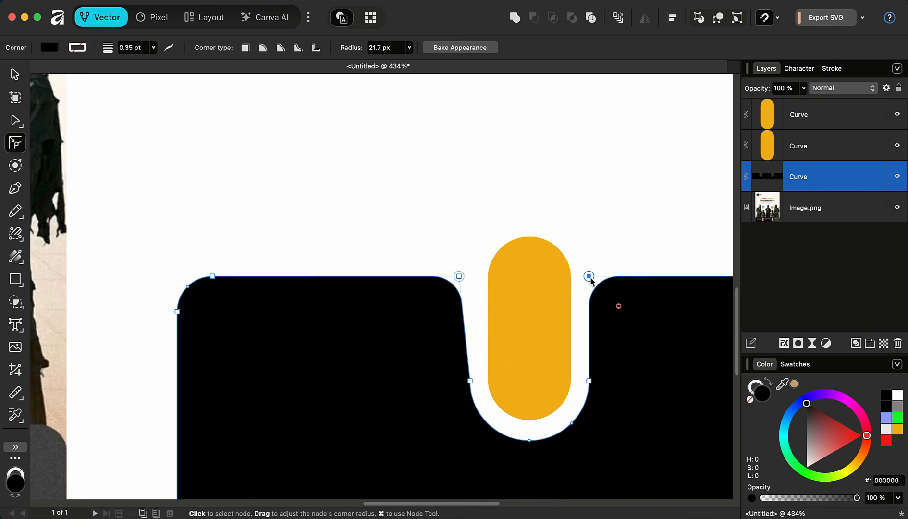
key("Right")
key("Right")
key("Right")
key("Right")
key("Right")
key("Right")
key("Right")
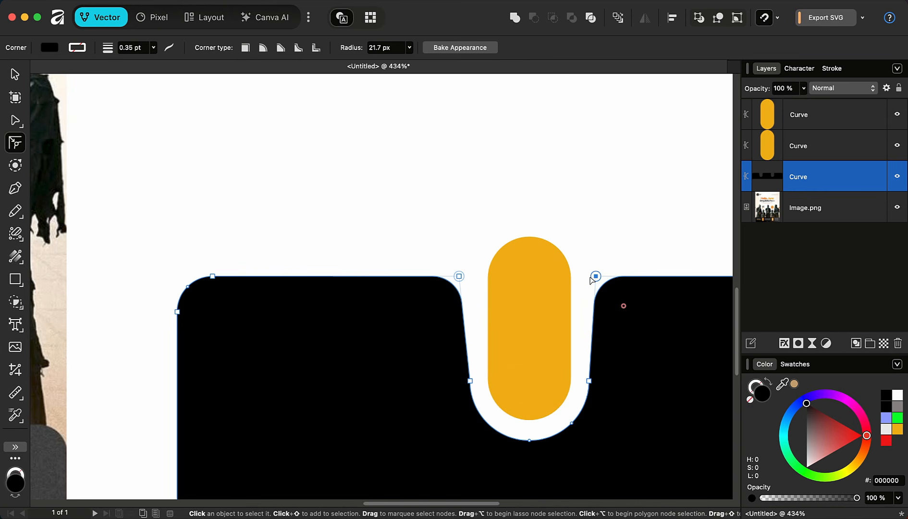
key("Right")
- Round the two upper corners of the bar's right notch with the Corner tool to a radius of about 20.7 px
scroll(525, 292, "down", 5)
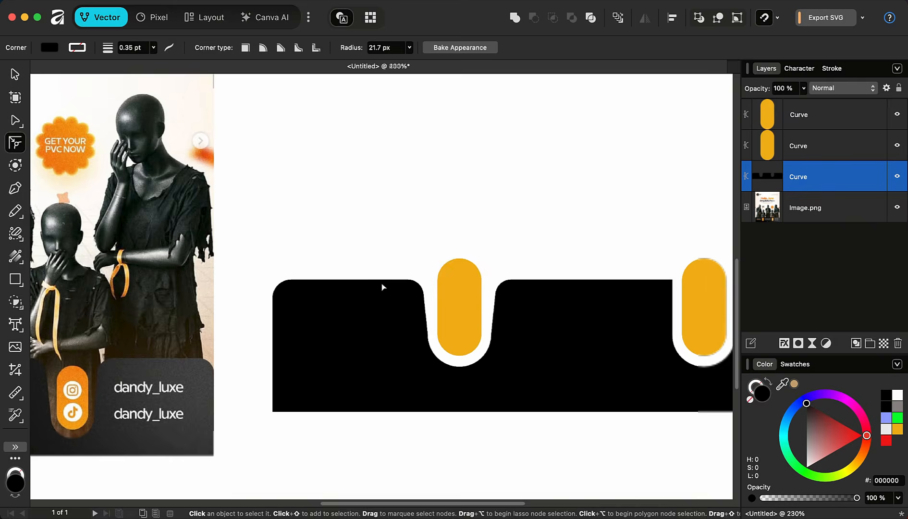
scroll(540, 286, "up", 5)
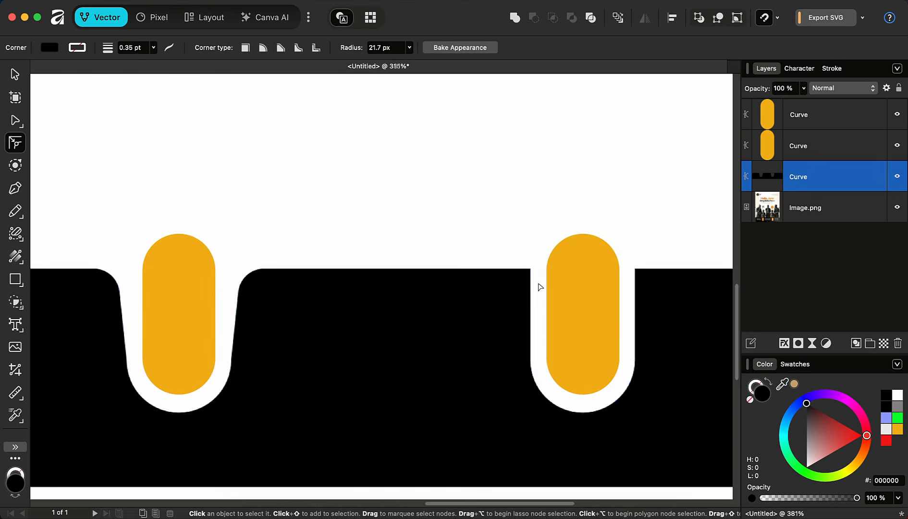
left_click(531, 269)
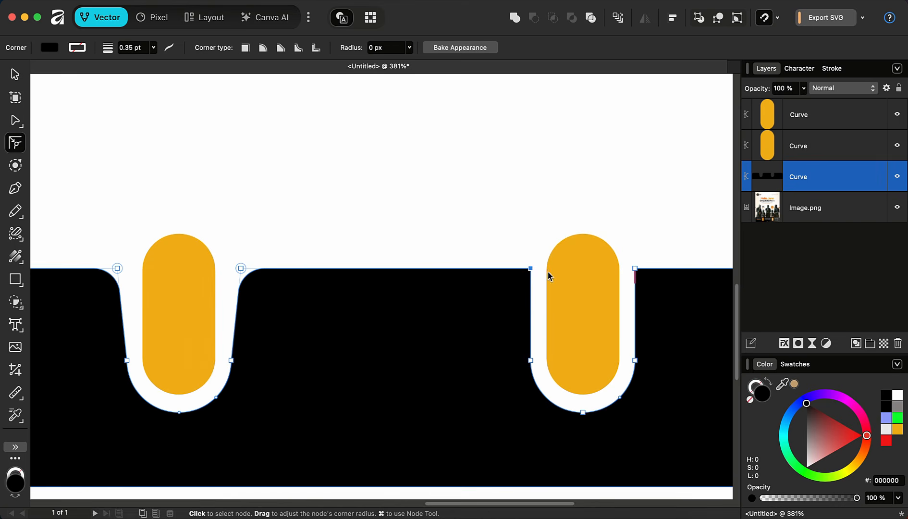
left_click(635, 269, "shift")
left_click_drag(636, 270, 660, 292)
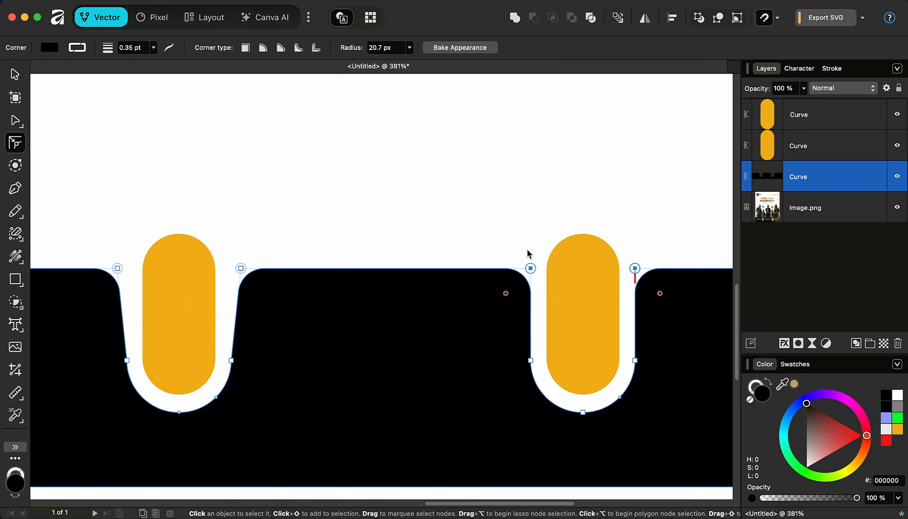
- Nudge the right notch's upper-left corner node left so that side slants outward like the left notch
left_click(531, 268)
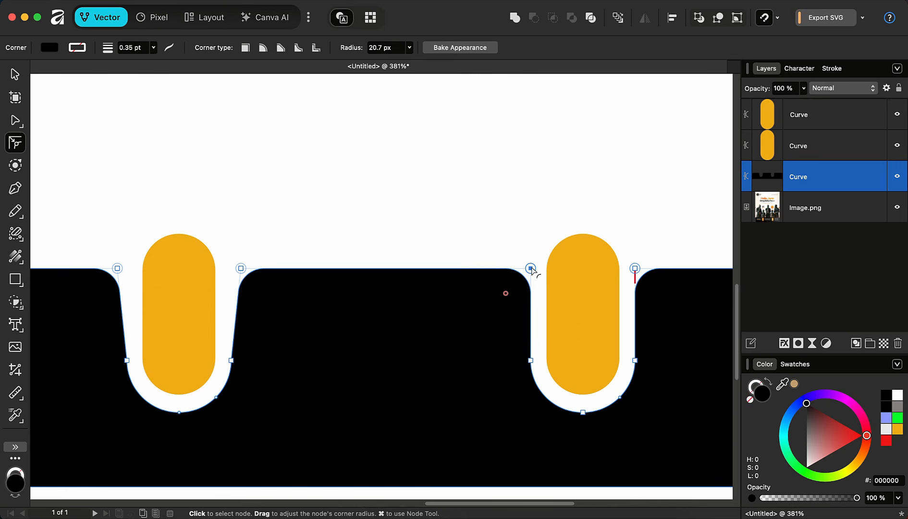
key("Left")
key("Left")
key("Left")
key("Left")
key("Left")
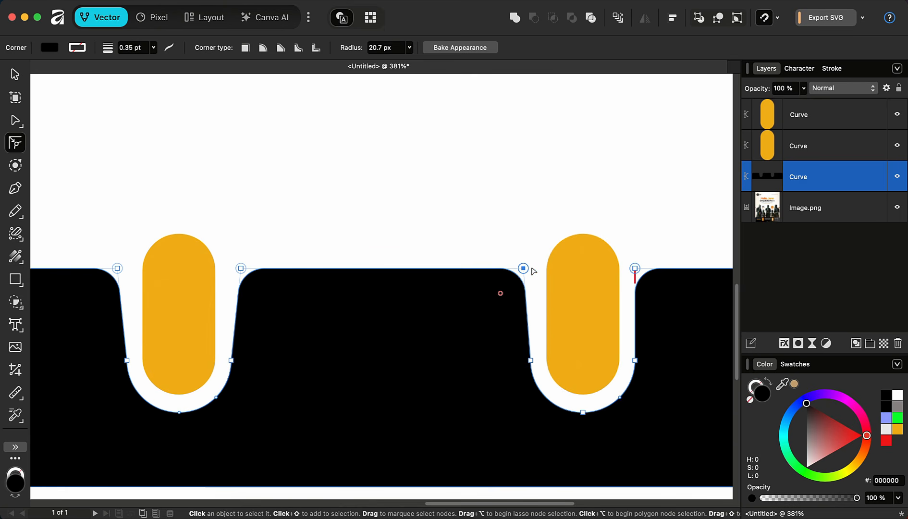
- Nudge the right notch's upper-right corner node right to match the slant of its opposite side
left_click(635, 269)
key("Right")
key("Right")
key("Right")
key("Right")
key("Right")
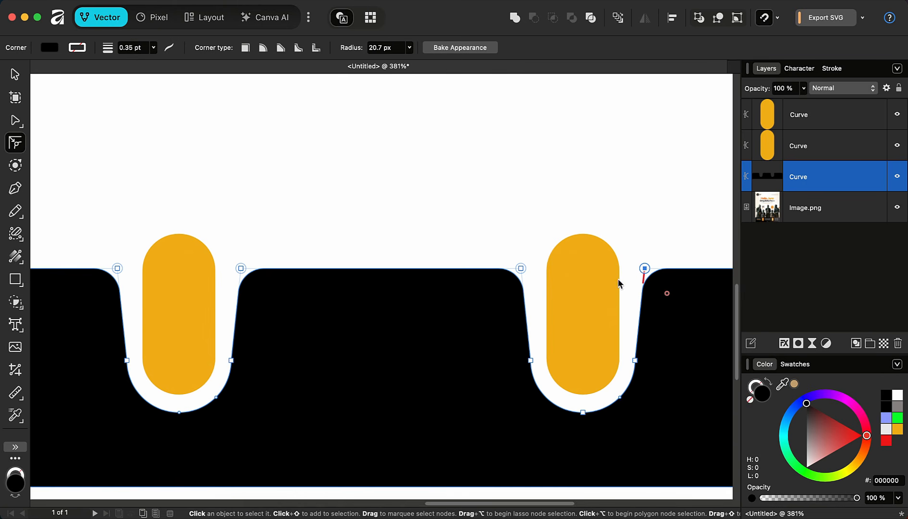
left_click(522, 267)
left_click(645, 271)
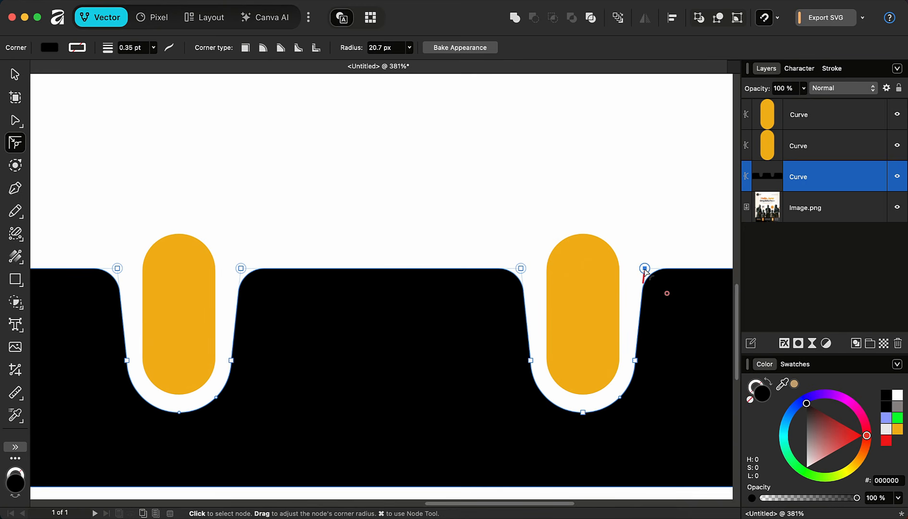
- Apply a horizontal linear gradient to the bar, from black starting at the left notch to dark grey 4D4D4D at the right end
scroll(555, 278, "down", 5)
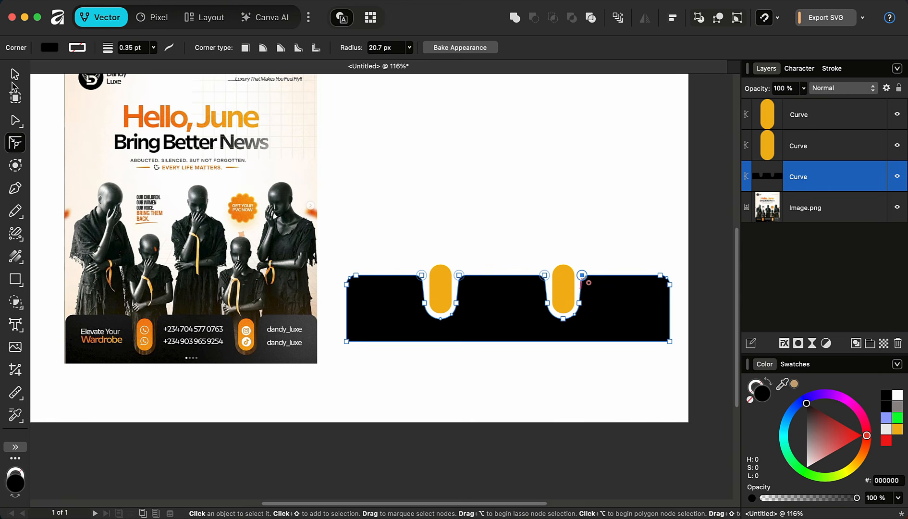
key("v")
scroll(373, 318, "up", 3)
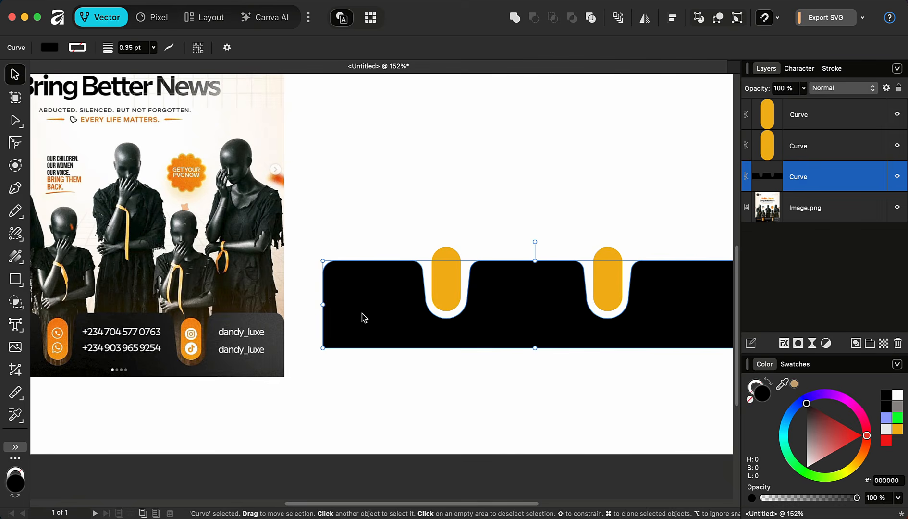
key("g")
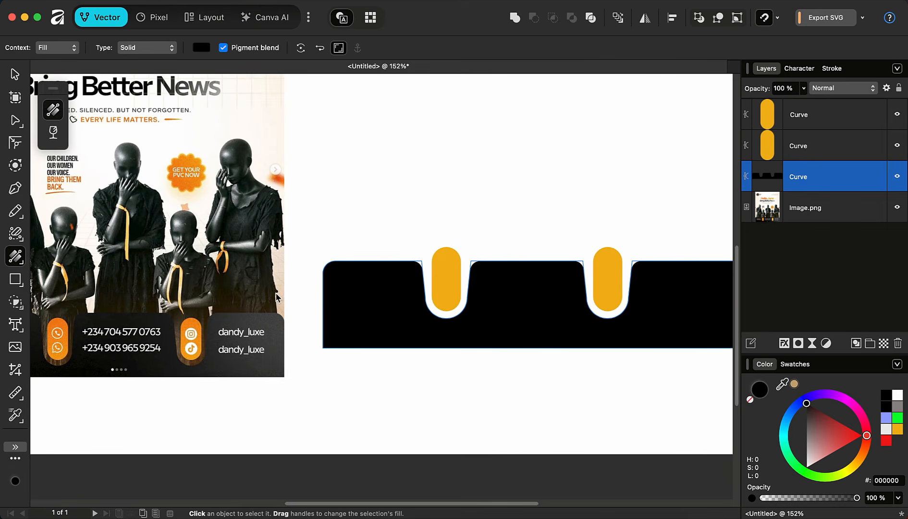
scroll(305, 317, "down", 2)
left_click_drag(334, 311, 665, 311)
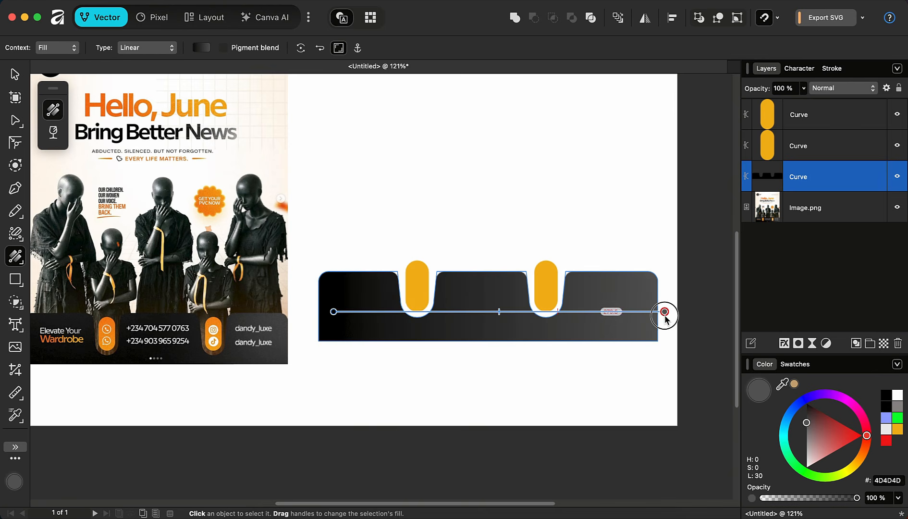
left_click_drag(333, 311, 417, 312)
scroll(288, 365, "up", 5)
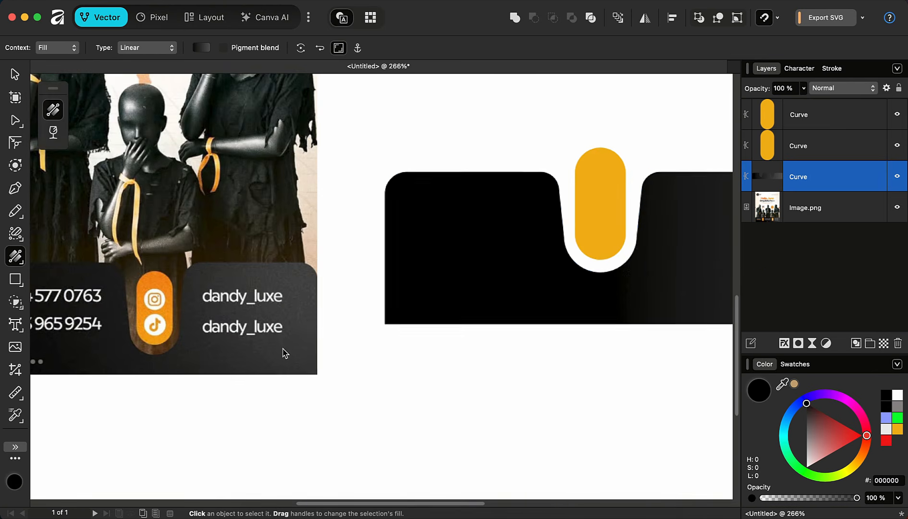
scroll(414, 289, "down", 5)
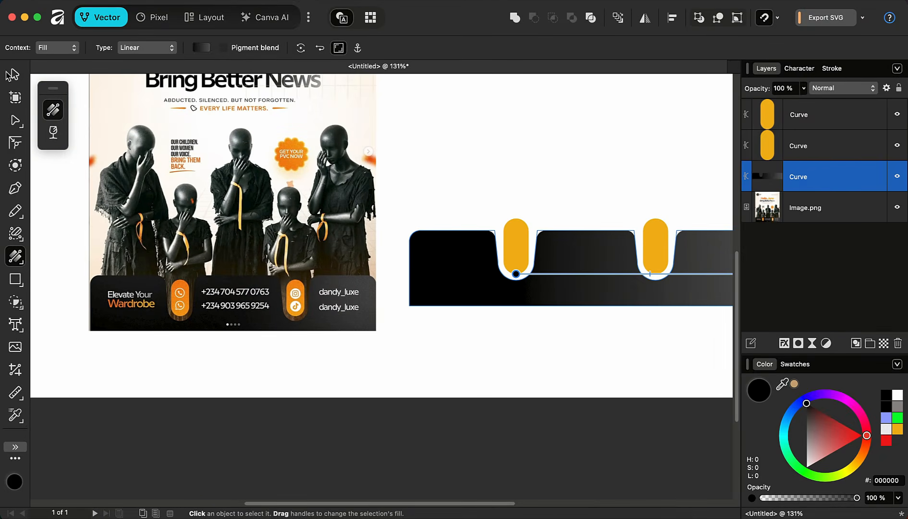
- Add 35% noise to the bar's gradient fill for a grainy texture
key("v")
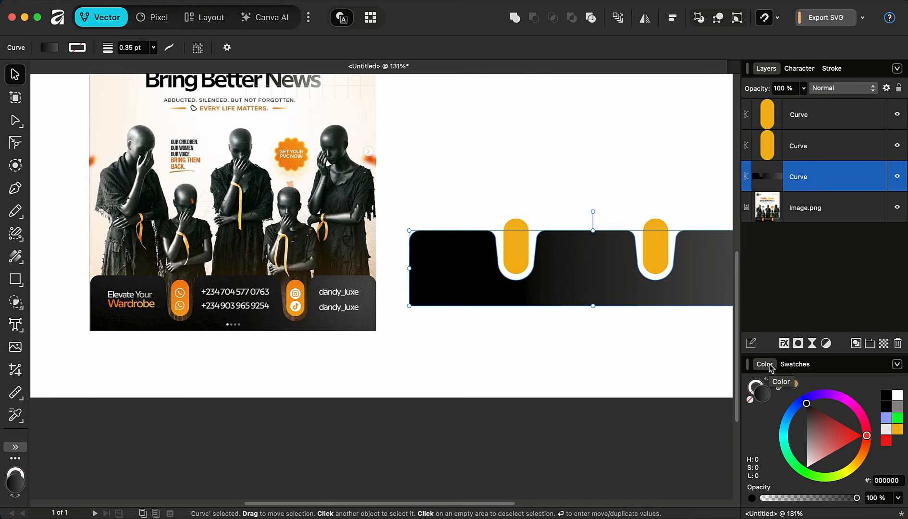
left_click(755, 498)
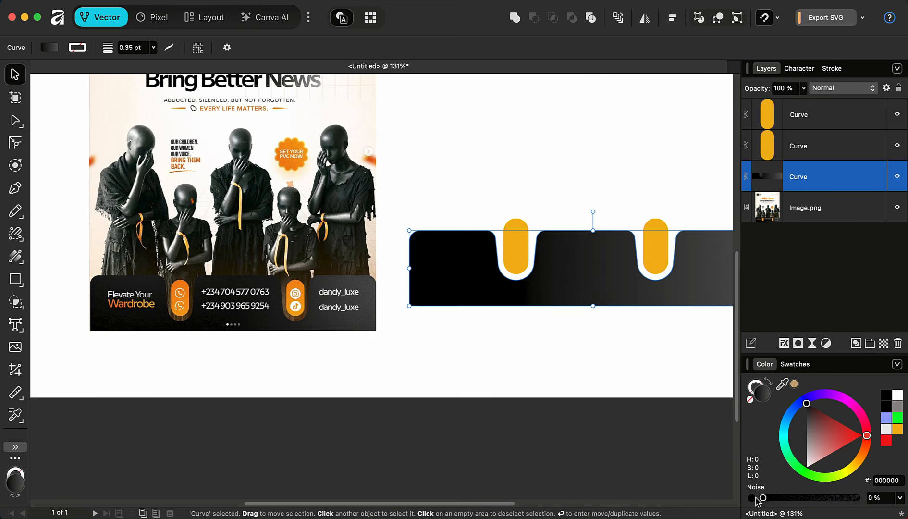
left_click_drag(764, 499, 797, 499)
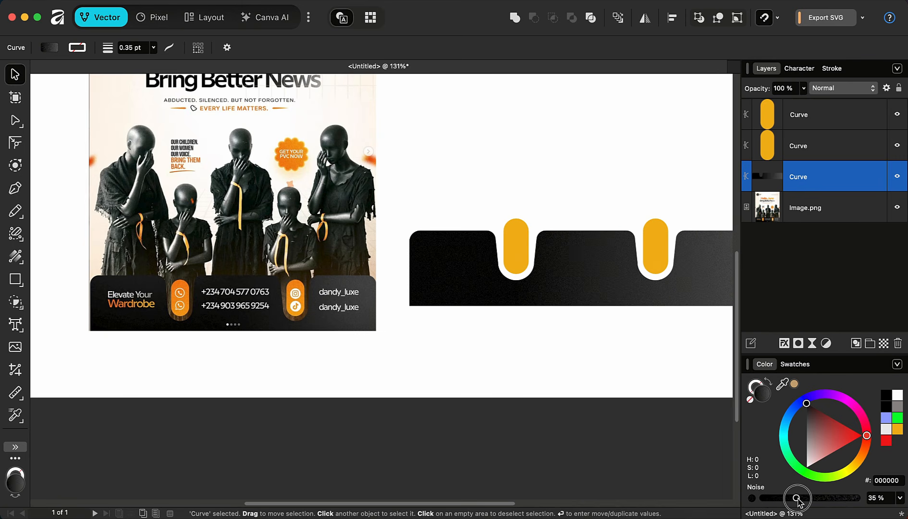
scroll(537, 300, "down", 3)
scroll(673, 279, "up", 8)
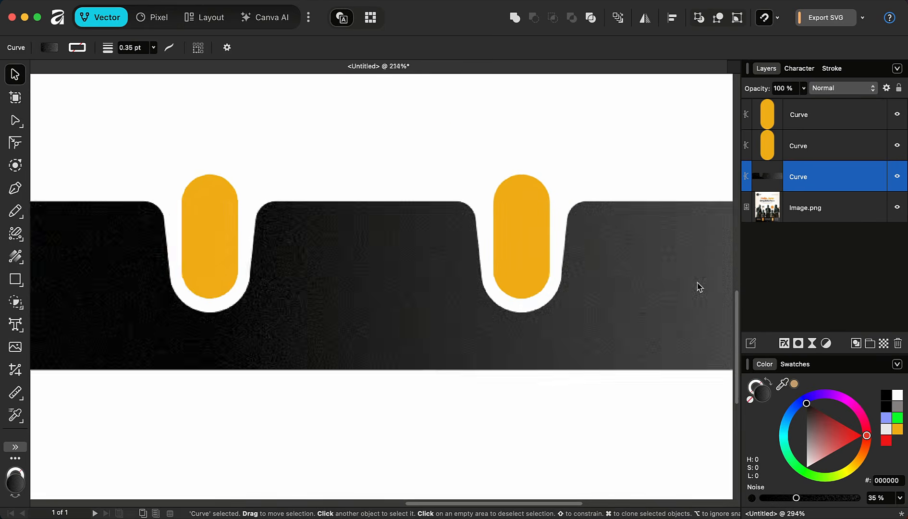
scroll(576, 292, "down", 5)
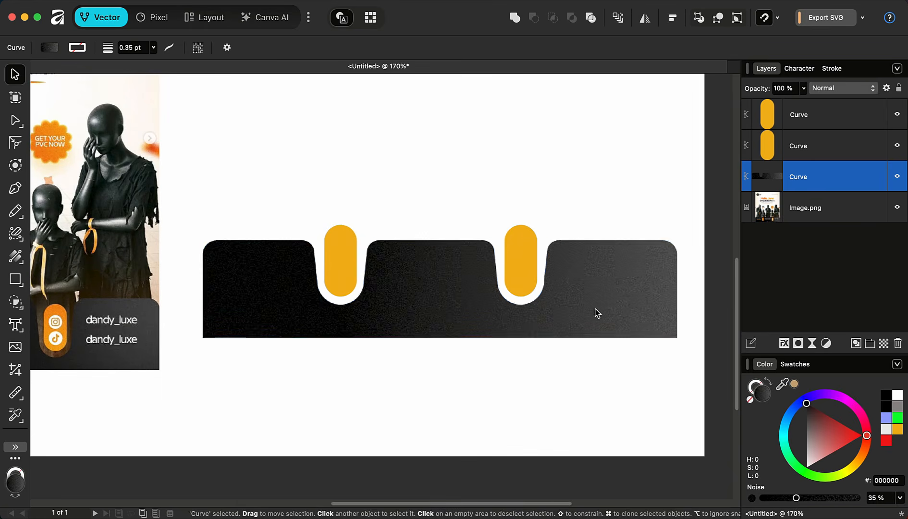
left_click(753, 499)
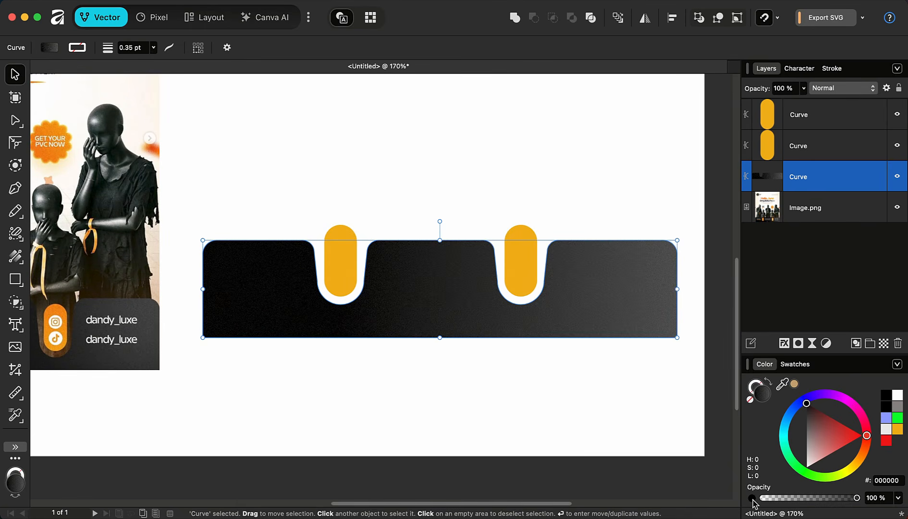
- Deselect the bar and compare its grain and shading with the reference poster's footer and scalloped orange badge
scroll(470, 316, "down", 4)
scroll(332, 296, "up", 4)
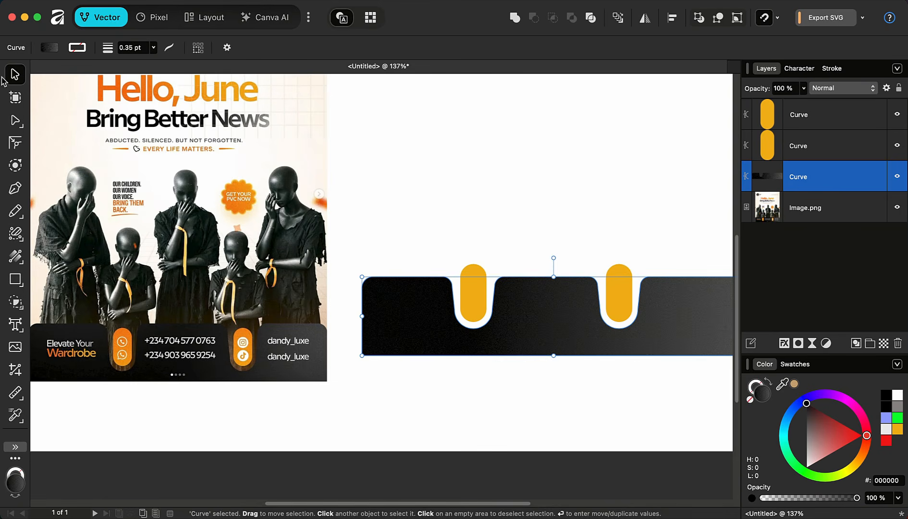
left_click(500, 192)
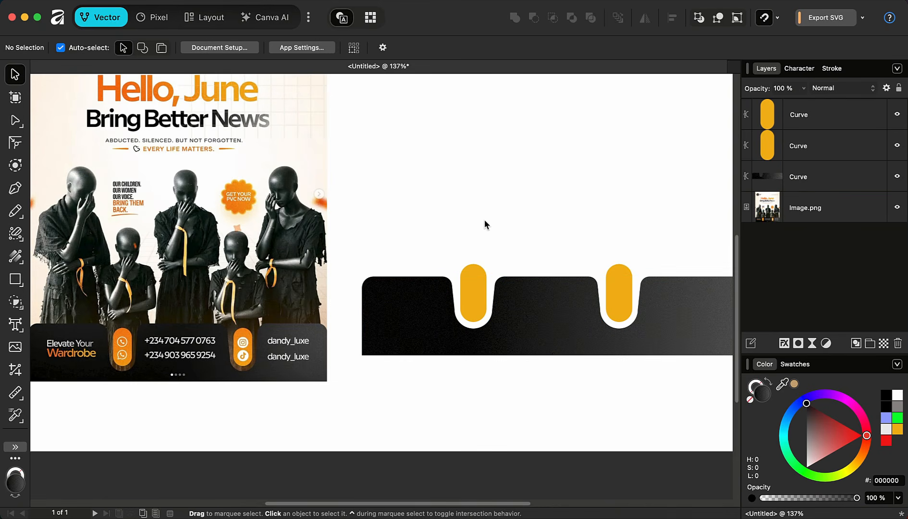
scroll(500, 271, "up", 3)
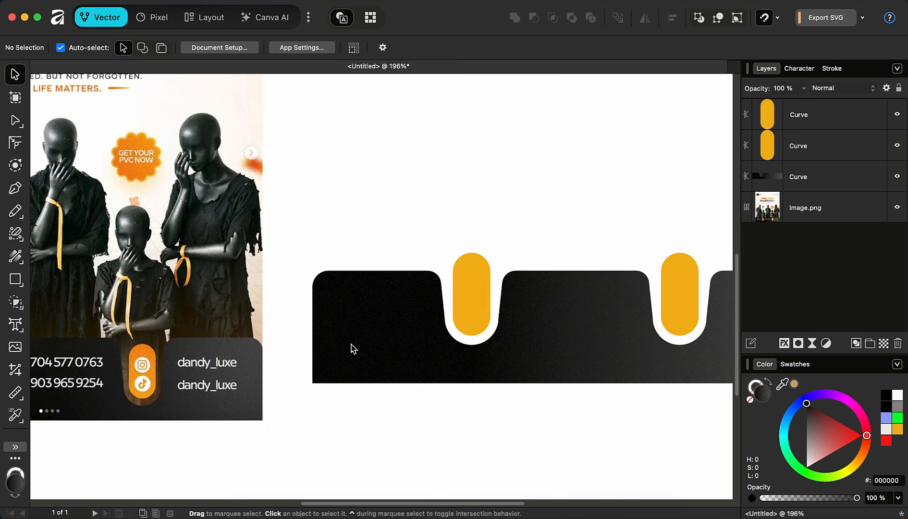
scroll(485, 255, "down", 2)
scroll(250, 176, "up", 4)
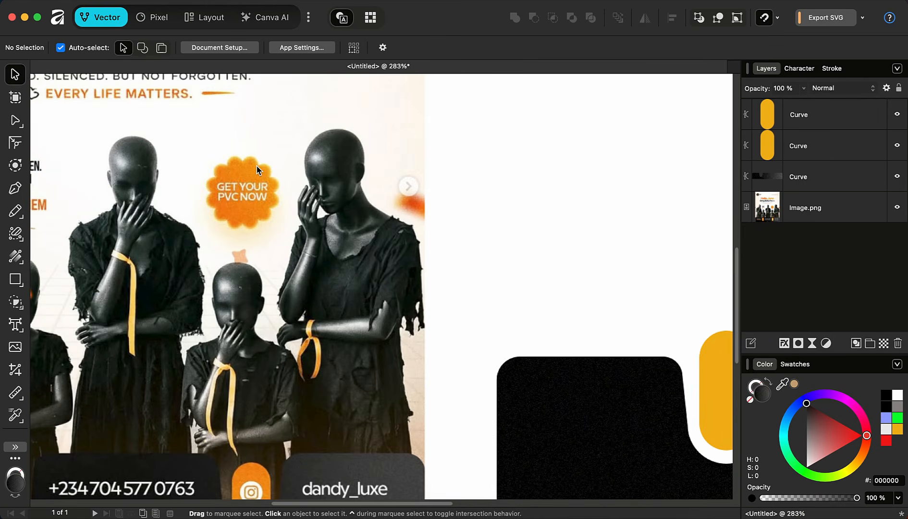
scroll(245, 265, "down", 3)
scroll(385, 205, "down", 3)
scroll(369, 209, "up", 2)
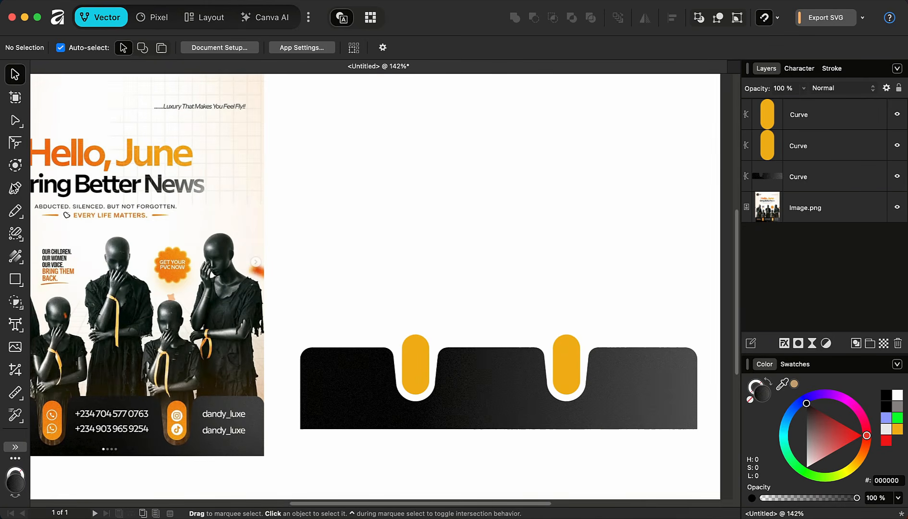
- Draw a 12-bubble cloud shape above the bar with 82% inner radius and fill it with orange F2AF0D
left_click(15, 280)
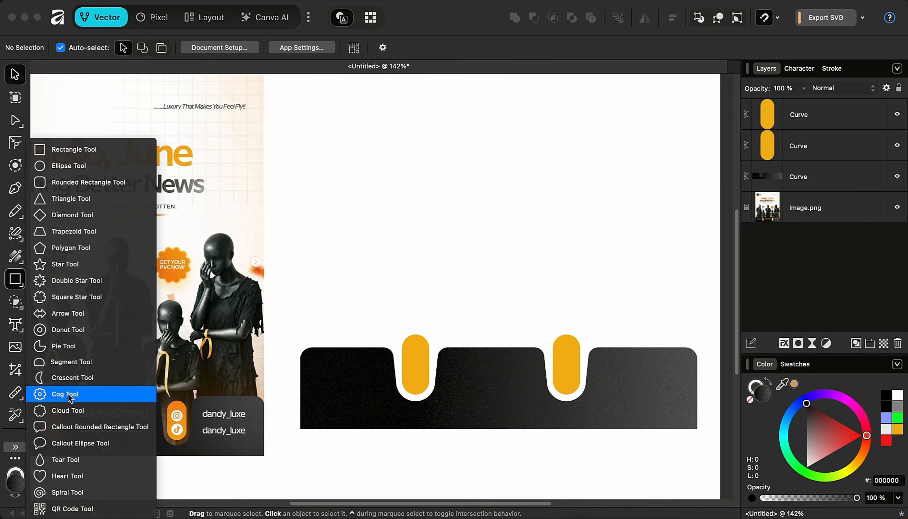
left_click(70, 411)
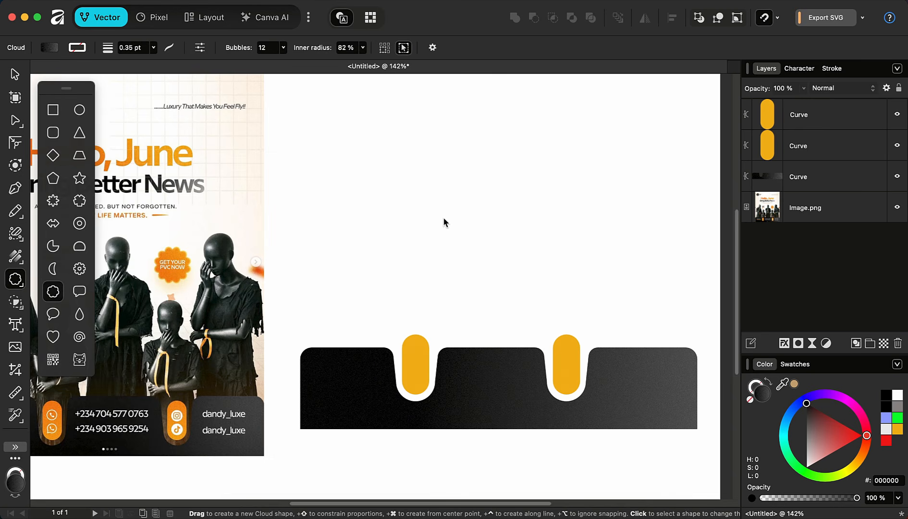
left_click_drag(441, 203, 510, 269)
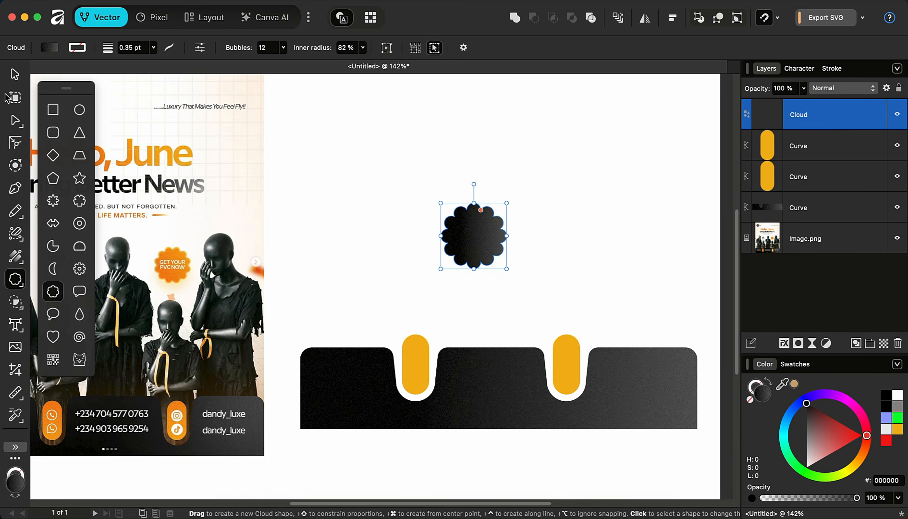
left_click(897, 430)
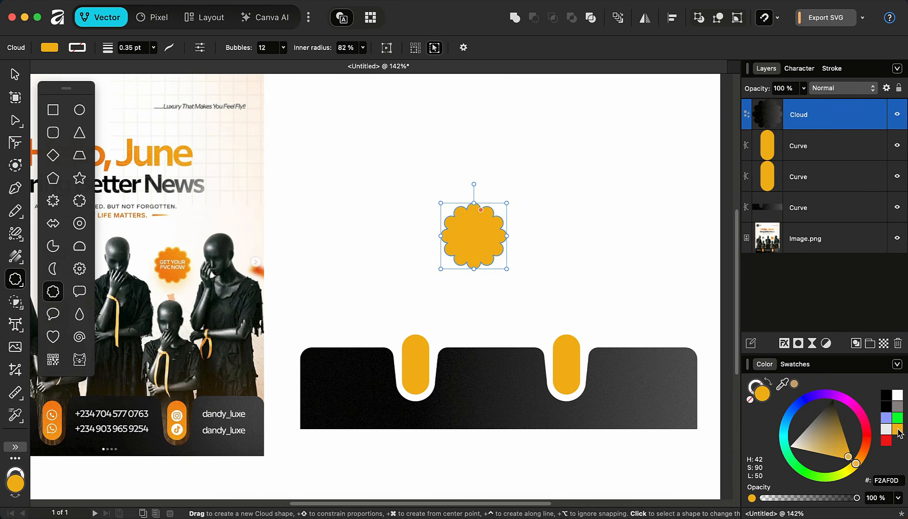
- Give the cloud shape a diagonal linear gradient from orange at its upper right to red F20D0D just beyond its lower left
scroll(471, 243, "up", 5)
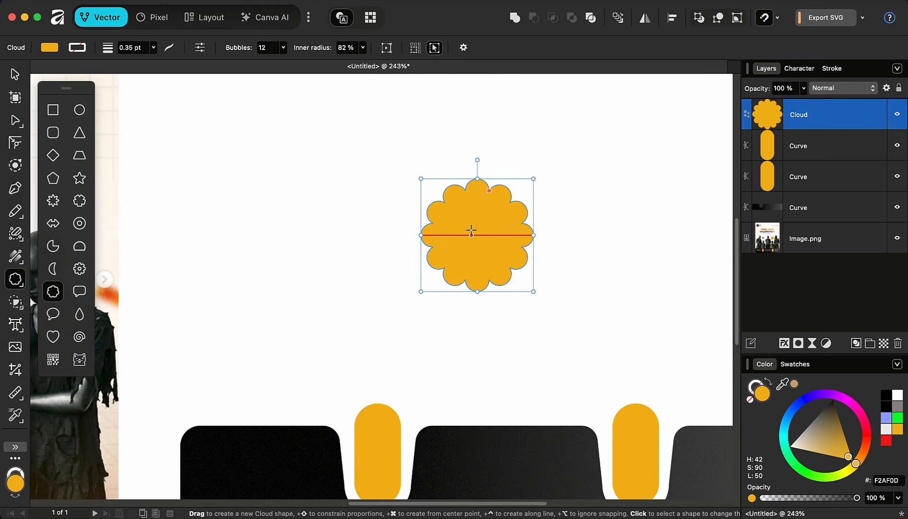
key("g")
scroll(502, 221, "down", 3)
left_click_drag(506, 213, 468, 254)
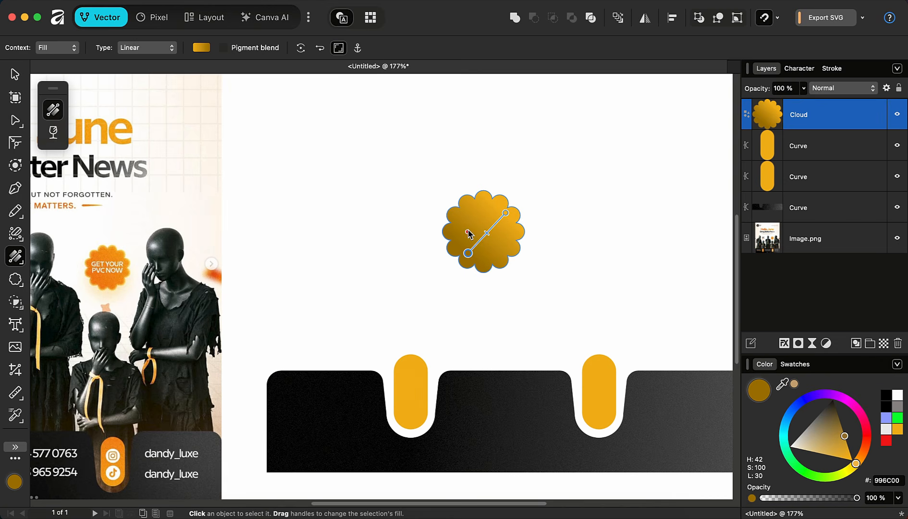
left_click(887, 442)
left_click_drag(468, 255, 442, 279)
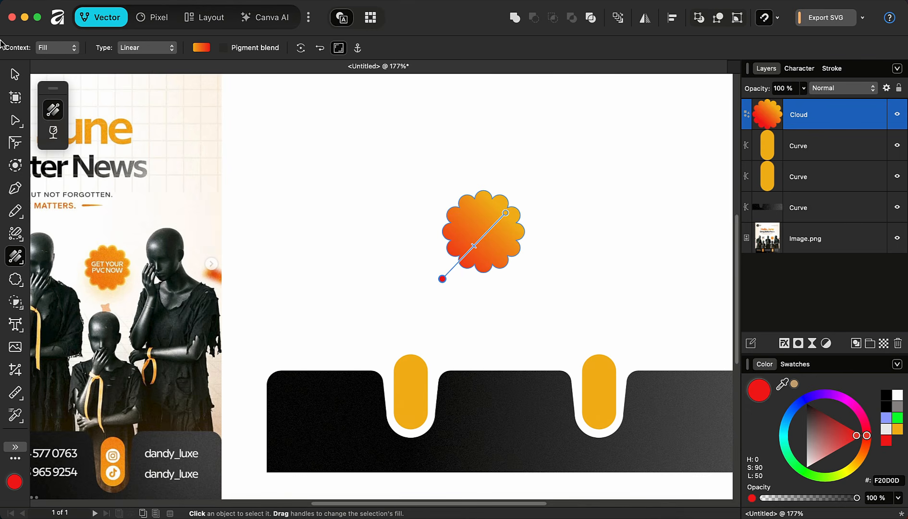
- Copy the scalloped badge's fill onto both pills with the Style Picker, as a vertical gradient from orange down to red
left_click(15, 73)
scroll(543, 233, "down", 2)
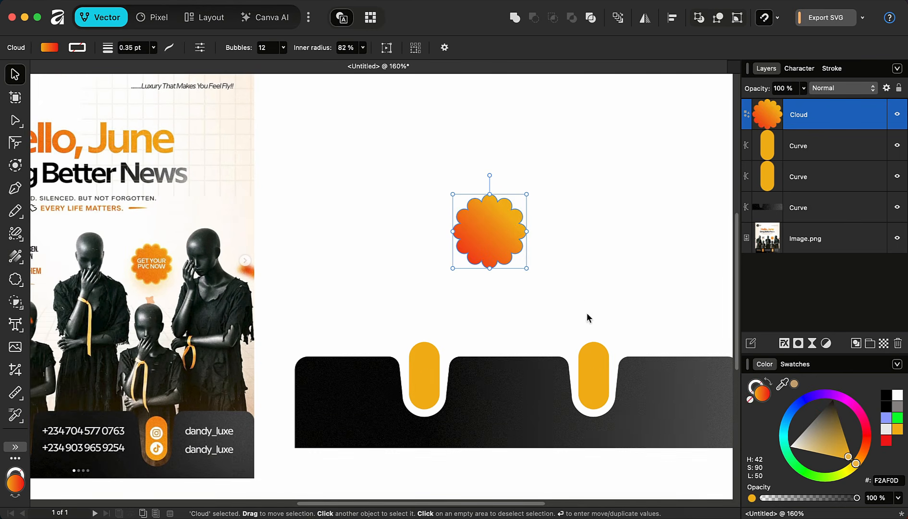
left_click(426, 372)
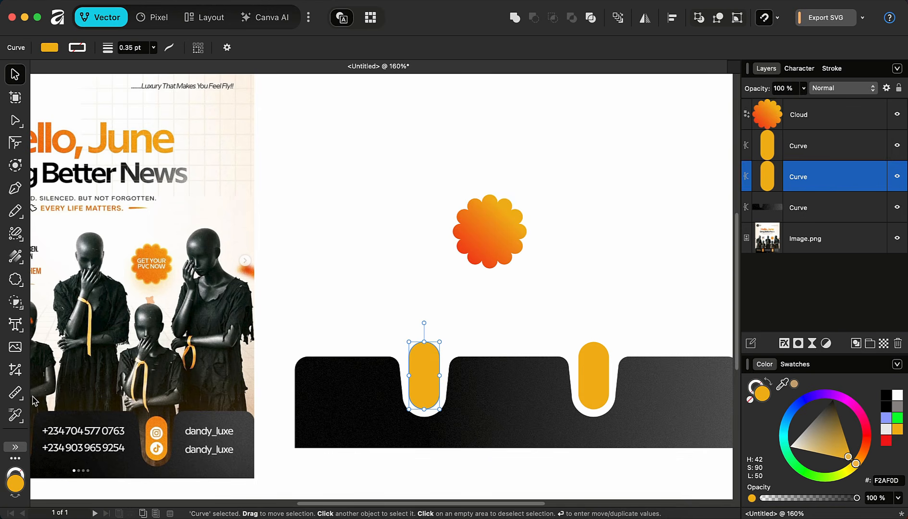
left_click(15, 414)
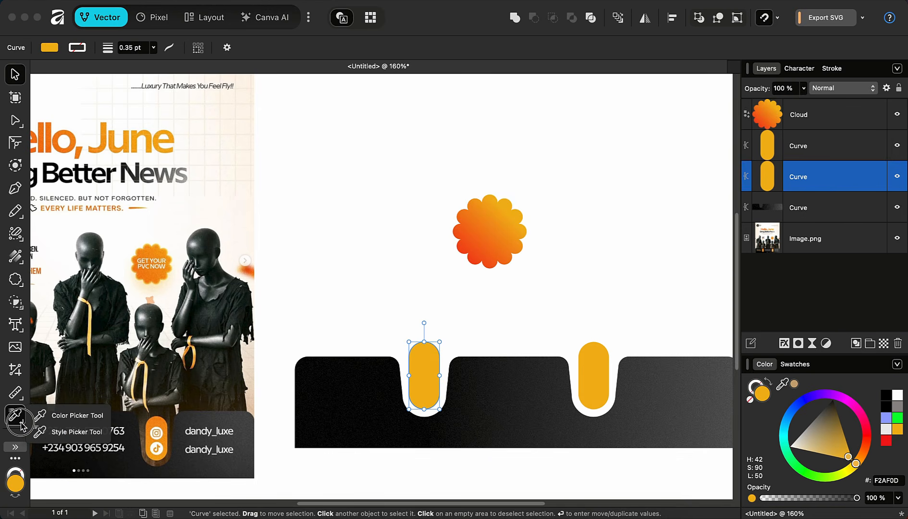
left_click(72, 430)
left_click(494, 230)
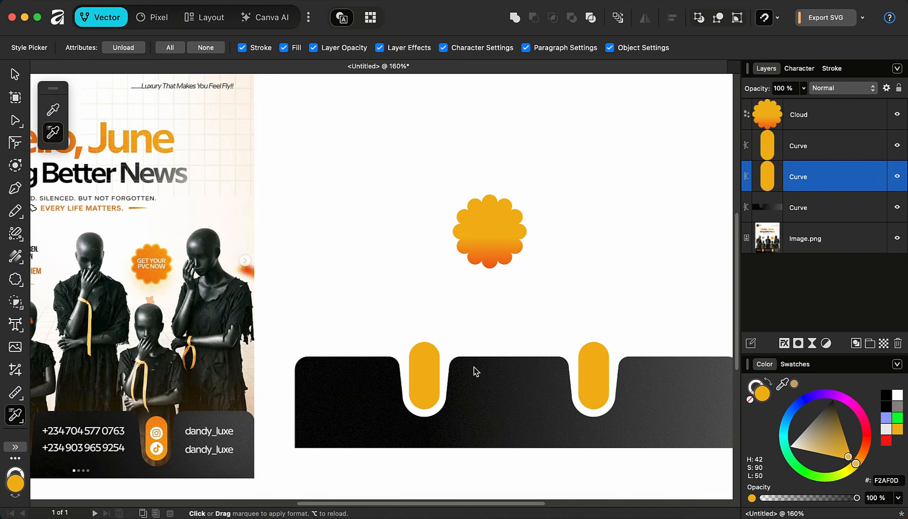
left_click(422, 385)
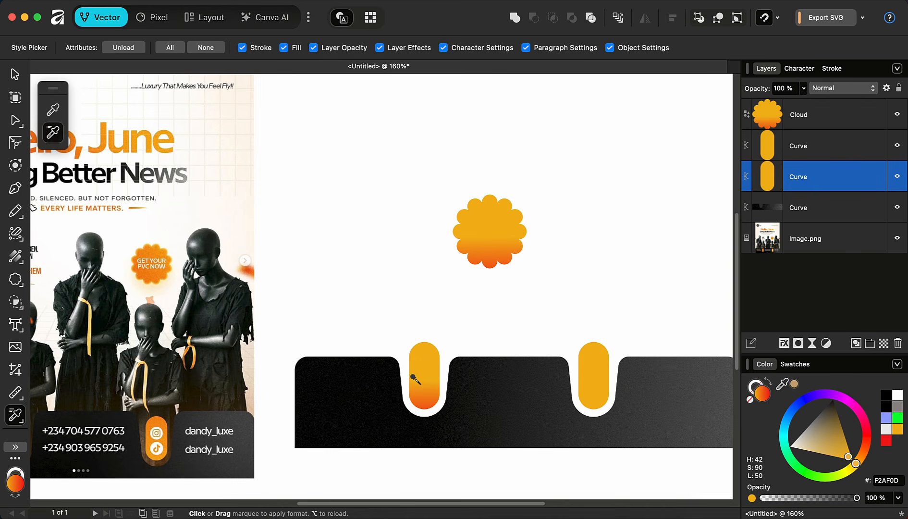
left_click(595, 374)
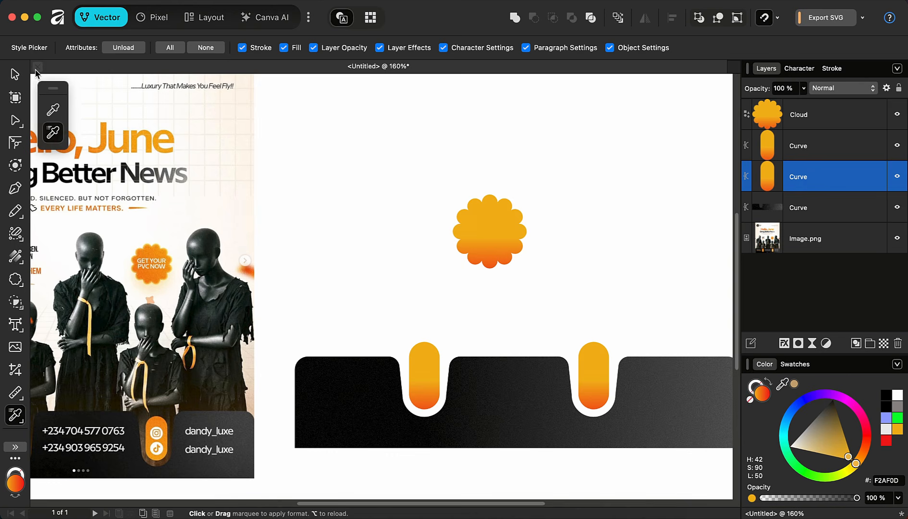
left_click(16, 77)
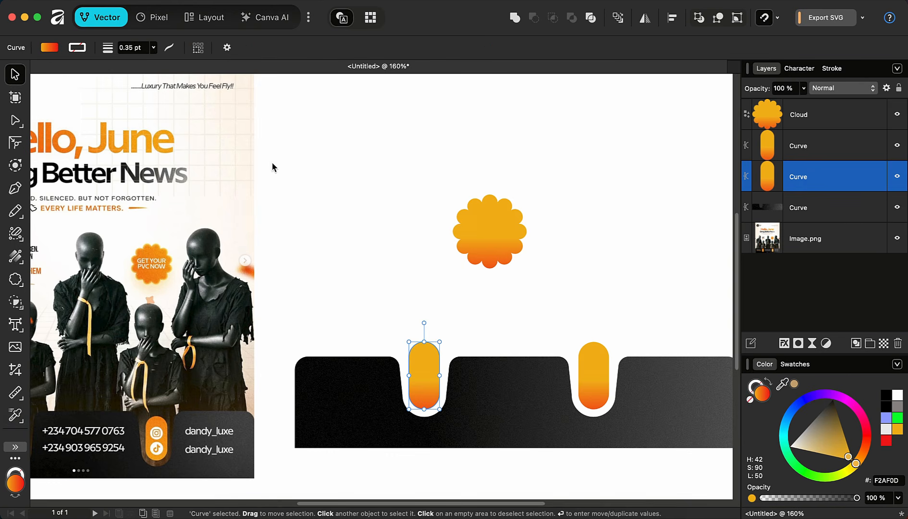
- Deselect the pill and compare the badge's edges and shading with the soft-edged badge on the reference poster
scroll(409, 210, "down", 2)
left_click(577, 207)
scroll(442, 213, "up", 4)
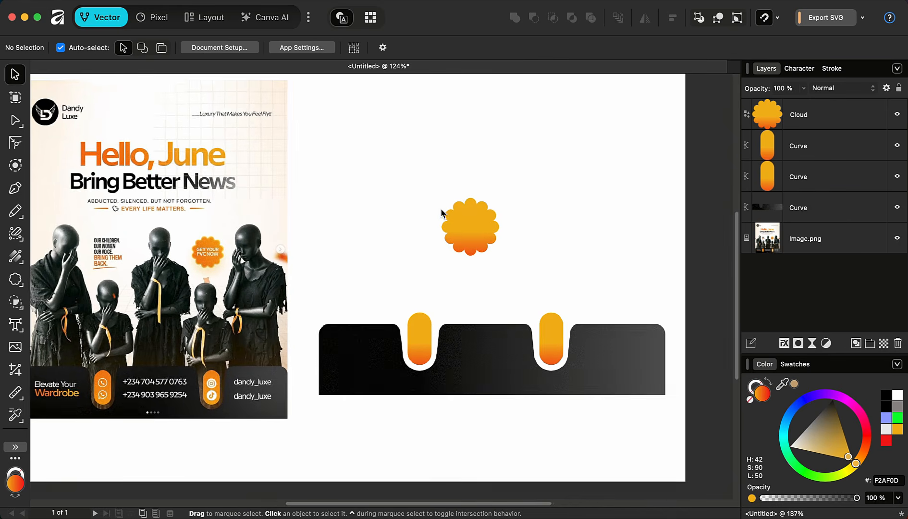
scroll(124, 267, "up", 5)
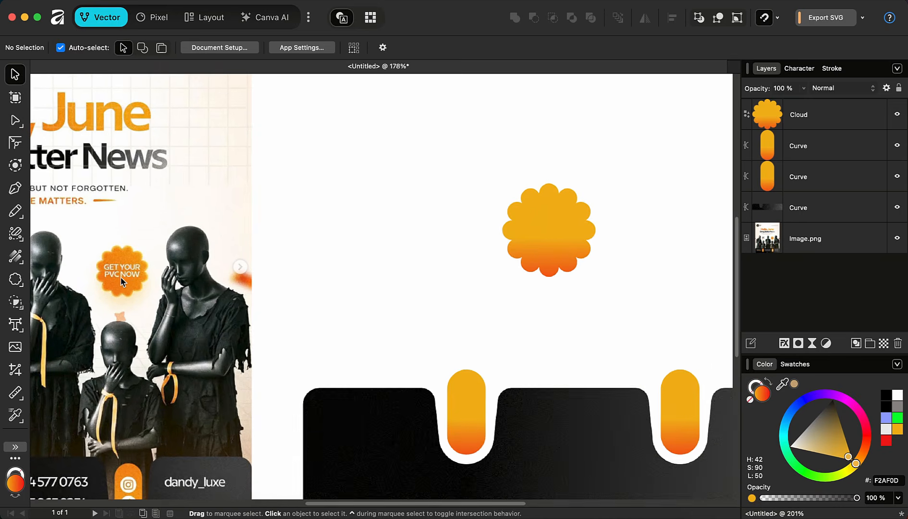
scroll(124, 267, "down", 6)
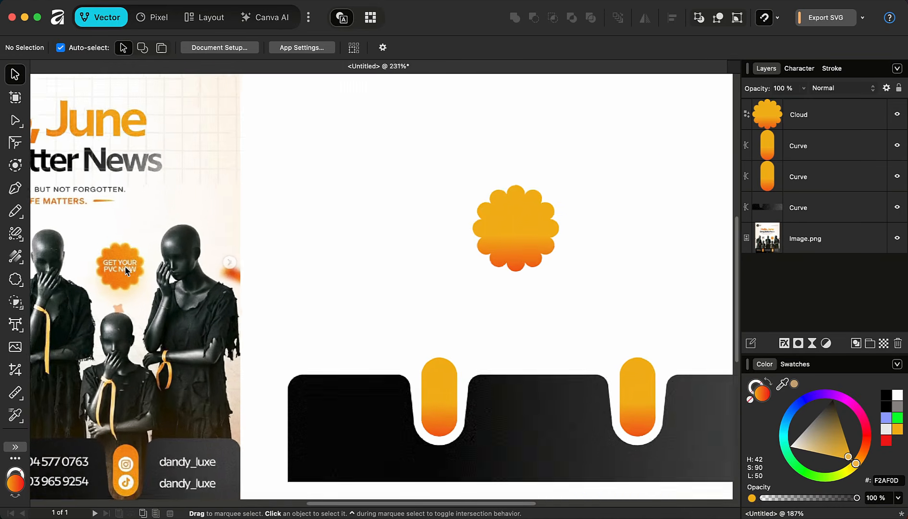
- Try a live Motion Blur on the scalloped badge with a 3.9 px radius and 45° rotation, and delete the filter
left_click(482, 216)
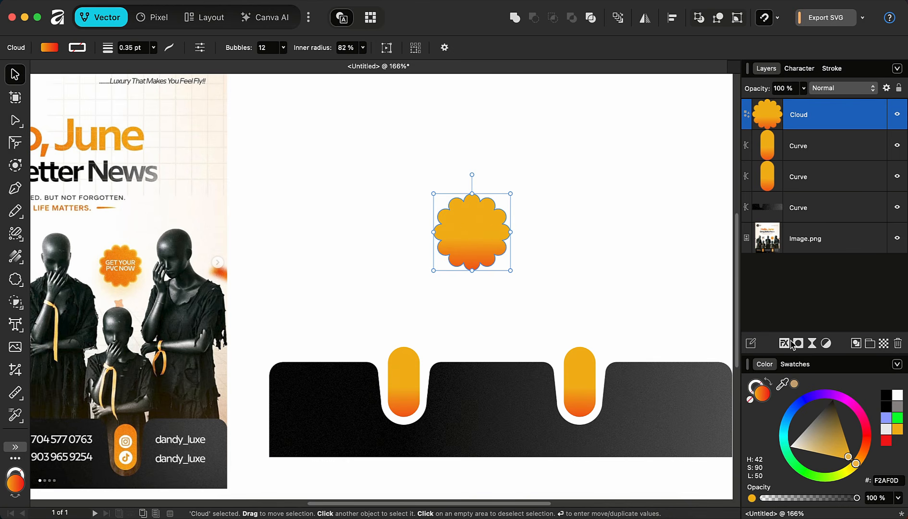
left_click(811, 344)
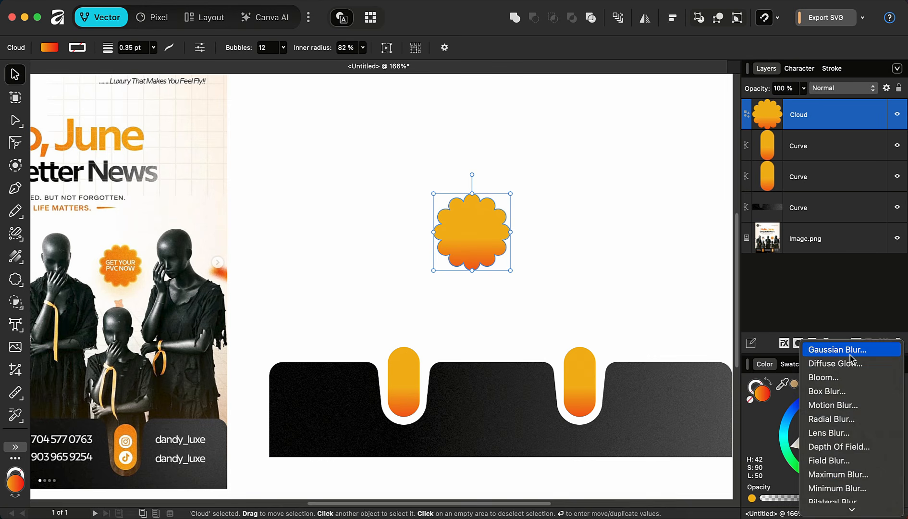
left_click(833, 405)
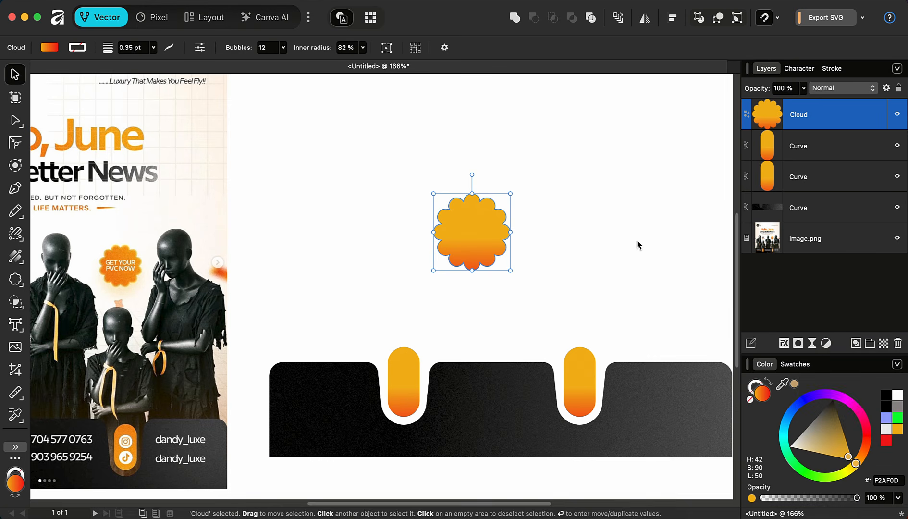
left_click_drag(549, 418, 592, 422)
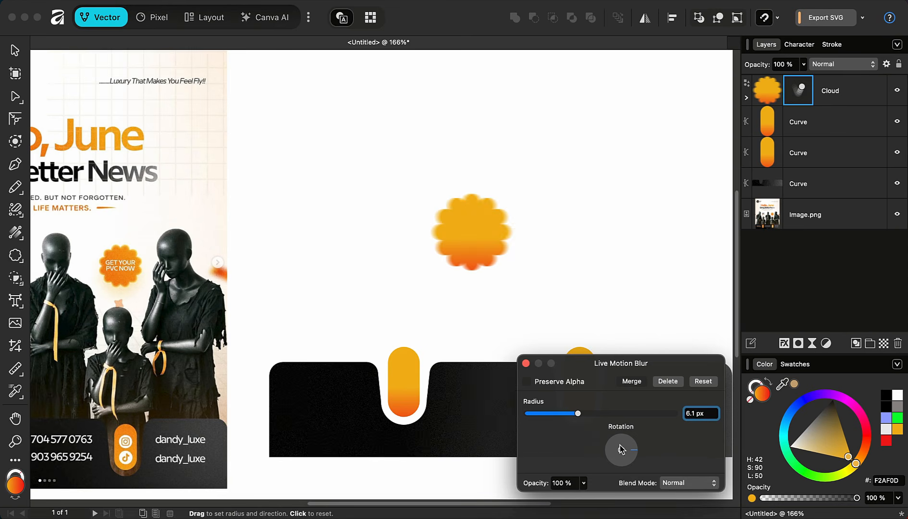
left_click_drag(634, 454, 635, 438)
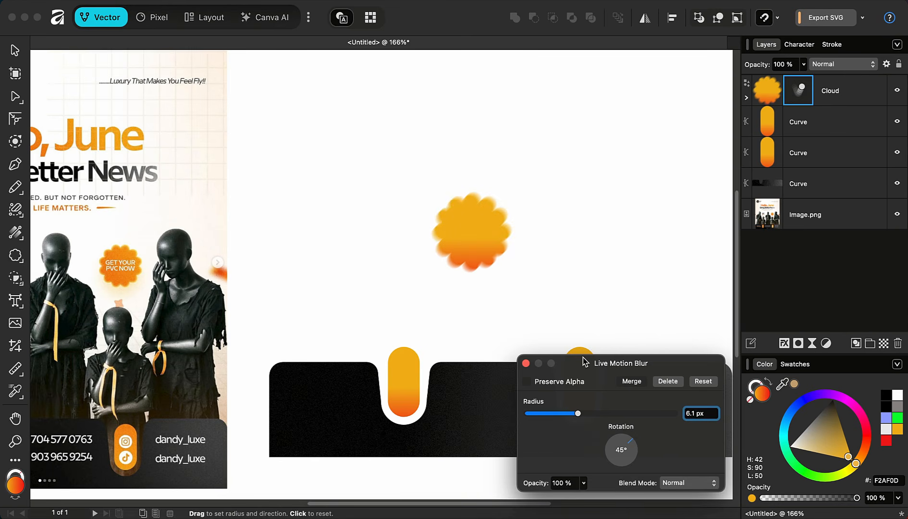
mouse_move(568, 414)
left_mouse_down()
mouse_move(558, 414)
mouse_move(573, 414)
left_mouse_up()
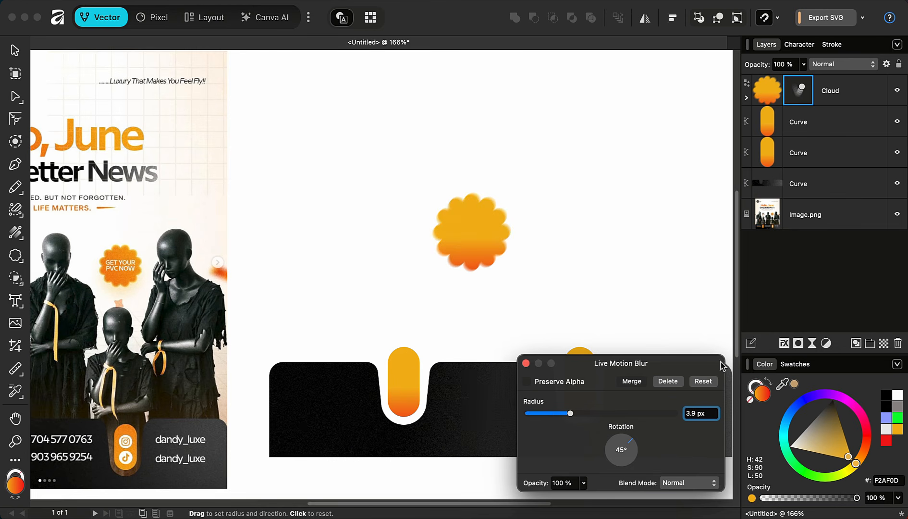
left_click(671, 385)
- Examine the scalloped badge up close, and compare the badge, pills and bar with the whole reference poster
scroll(507, 226, "down", 2)
left_click(536, 253)
scroll(476, 235, "up", 4)
left_click(479, 230)
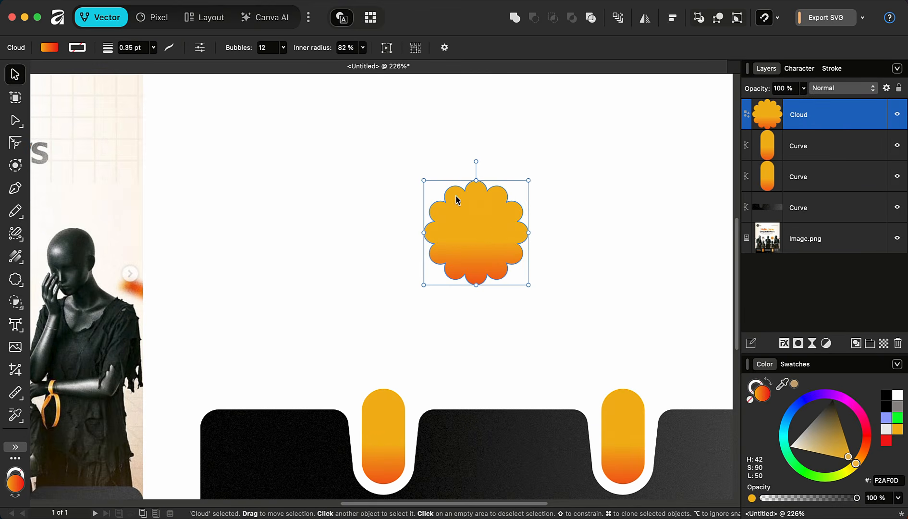
scroll(484, 238, "down", 3)
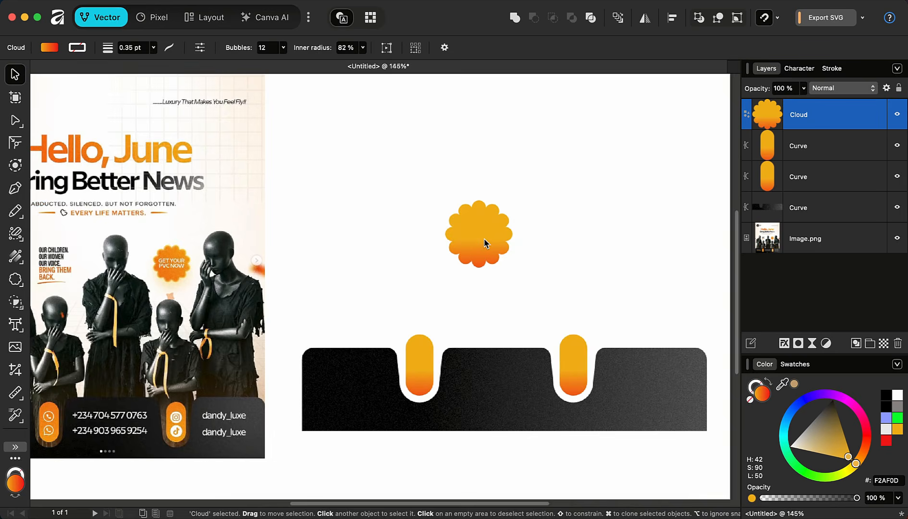
scroll(485, 242, "up", 3)
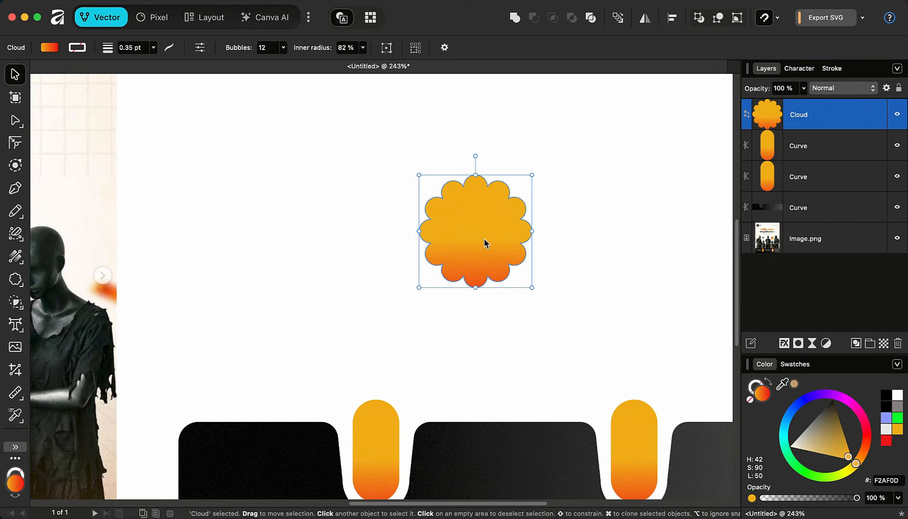
scroll(484, 238, "down", 4)
left_click(522, 438)
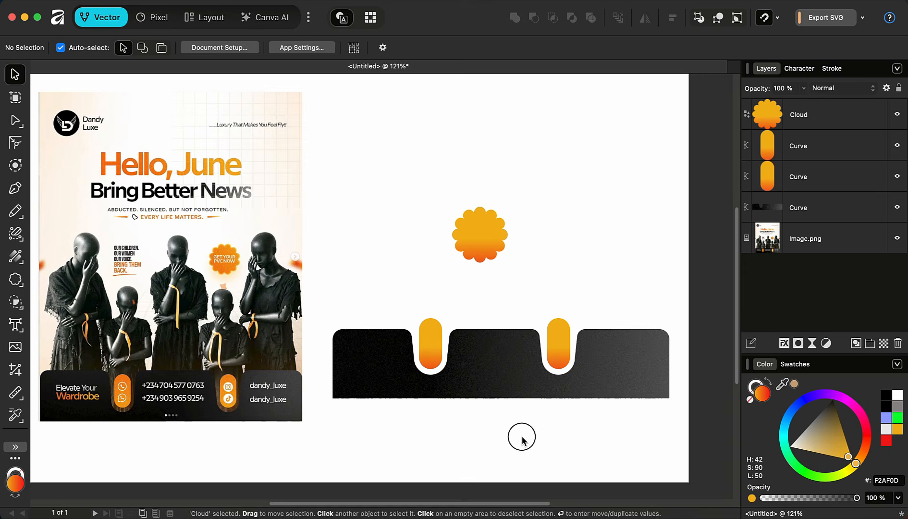
scroll(456, 258, "down", 1)
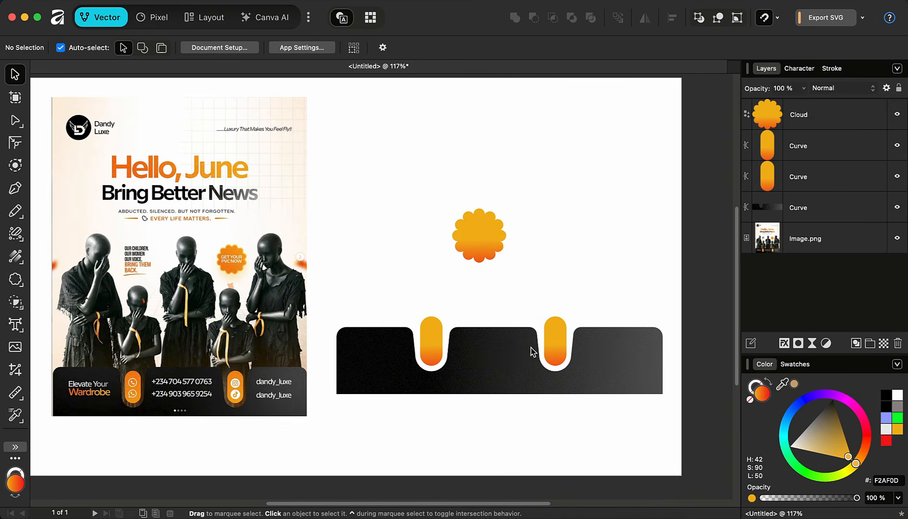